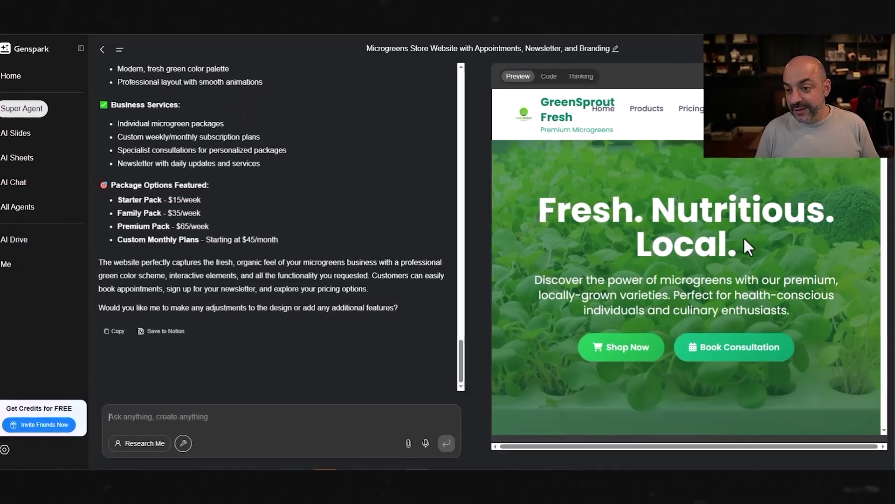
{"action": "scroll", "coordinate": [742, 245], "scroll_direction": "down", "scroll_amount": 4}
{"action": "scroll", "coordinate": [737, 237], "scroll_direction": "down", "scroll_amount": 2}
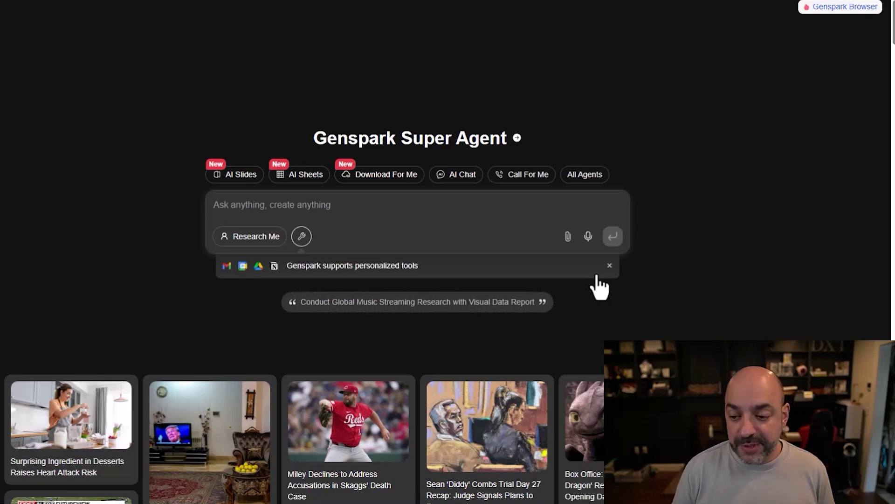
Dictate and submit a prompt for a microgreens store website with packages, an appointment calendar and a newsletter sign-up.
{"action": "left_click", "coordinate": [588, 236]}
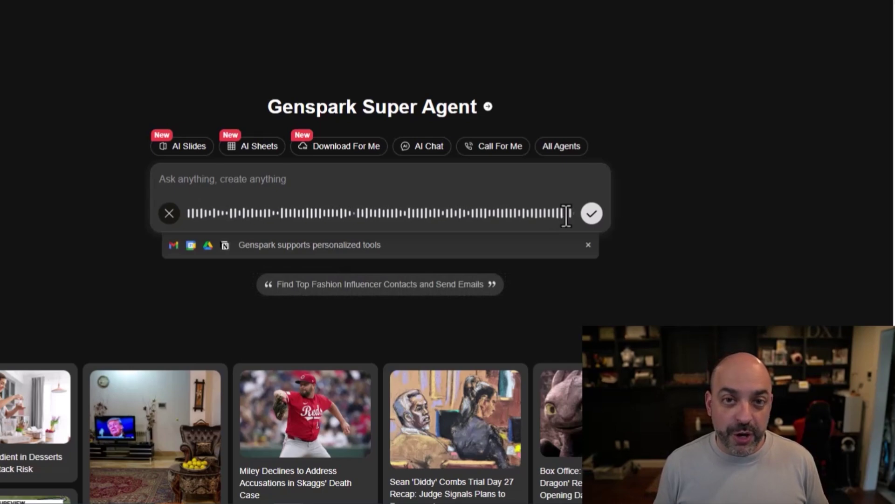
{"action": "left_click", "coordinate": [591, 213]}
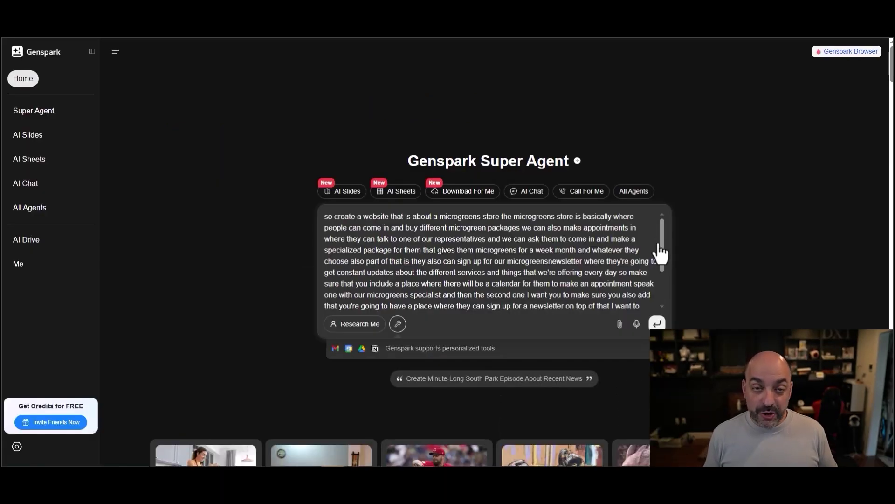
{"action": "left_click", "coordinate": [657, 323]}
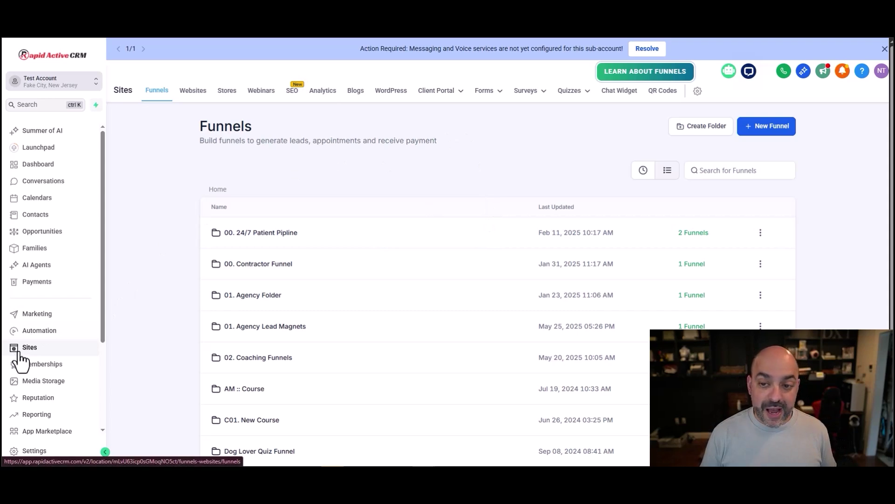
Switch to Rapid Active CRM and create a form from scratch in the form builder, naming it Microgreens Form.
{"action": "mouse_move", "coordinate": [498, 96]}
{"action": "left_click", "coordinate": [470, 112]}
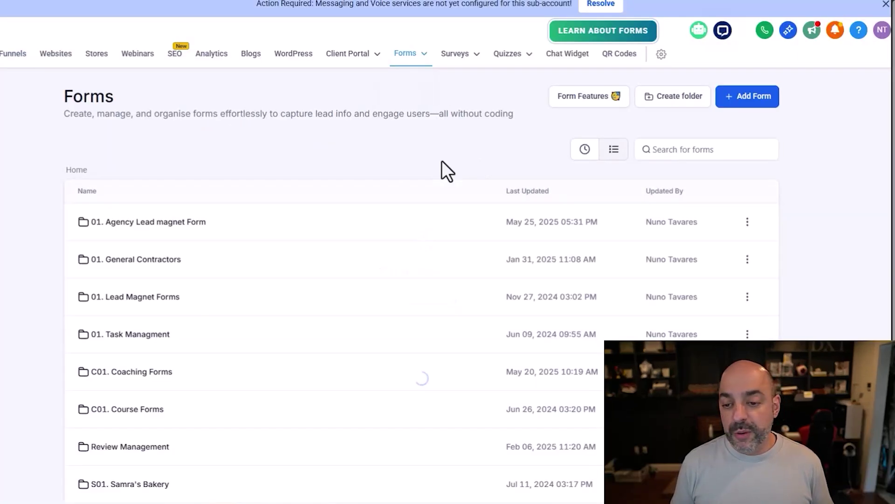
{"action": "left_click", "coordinate": [725, 98]}
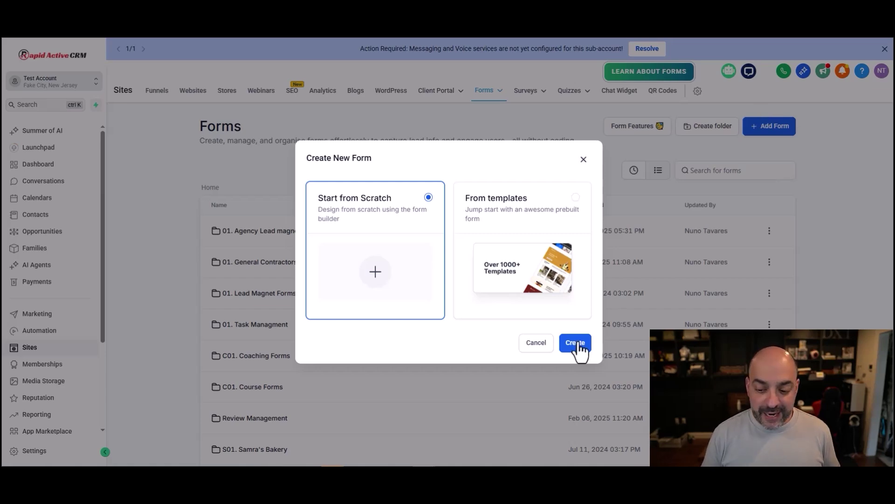
{"action": "left_click", "coordinate": [577, 343]}
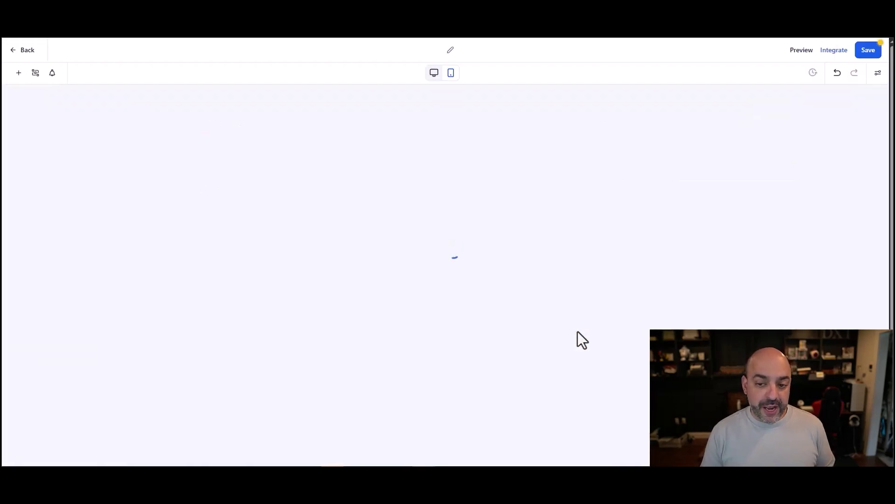
{"action": "type", "text": "Microgreens Form"}
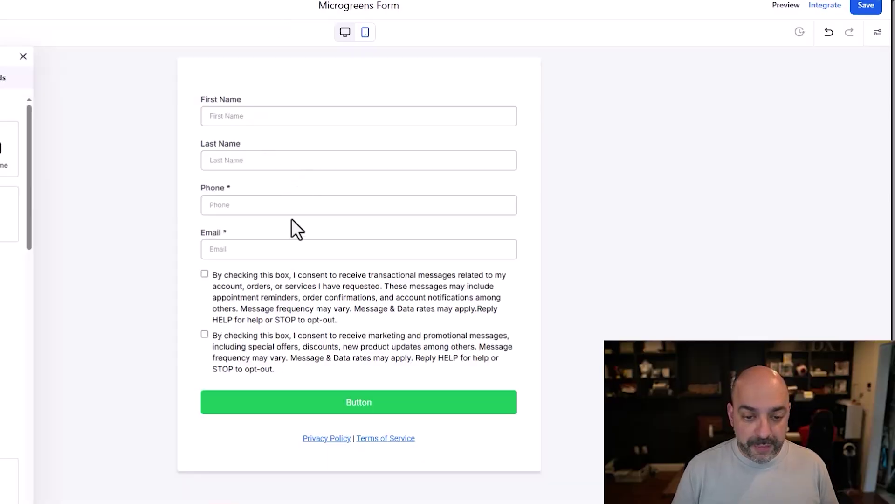
Delete the Phone field, both consent checkboxes and the Privacy Policy and Terms of Service text from the form.
{"action": "left_click", "coordinate": [290, 192]}
{"action": "left_click", "coordinate": [515, 182]}
{"action": "left_click", "coordinate": [395, 254]}
{"action": "left_click", "coordinate": [514, 228]}
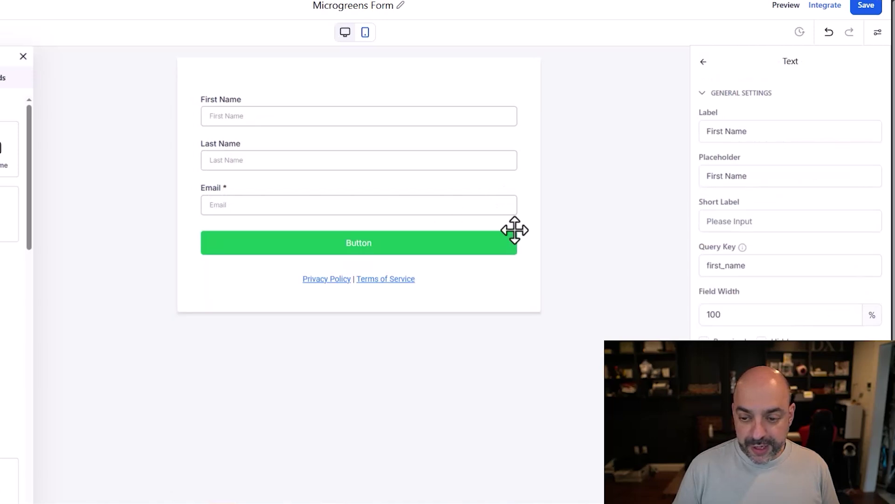
{"action": "left_click", "coordinate": [432, 278]}
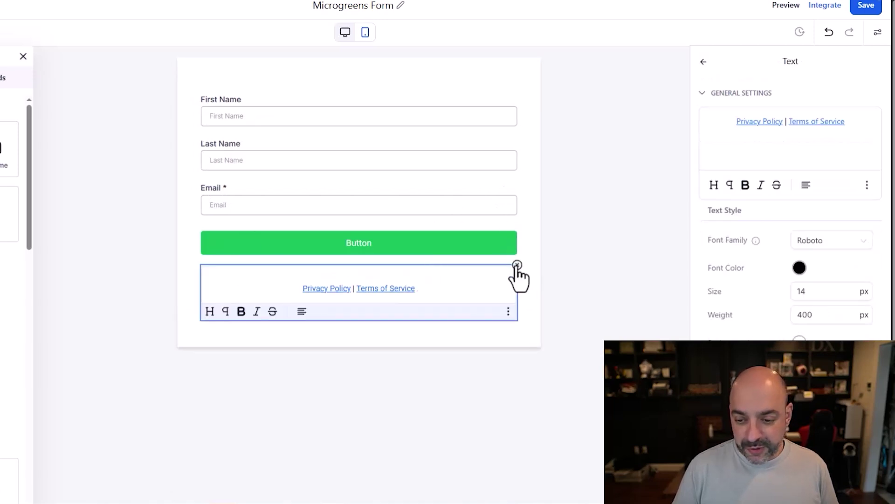
{"action": "left_click", "coordinate": [517, 265]}
Delete the Last Name field and make the First Name field required.
{"action": "left_click", "coordinate": [494, 153]}
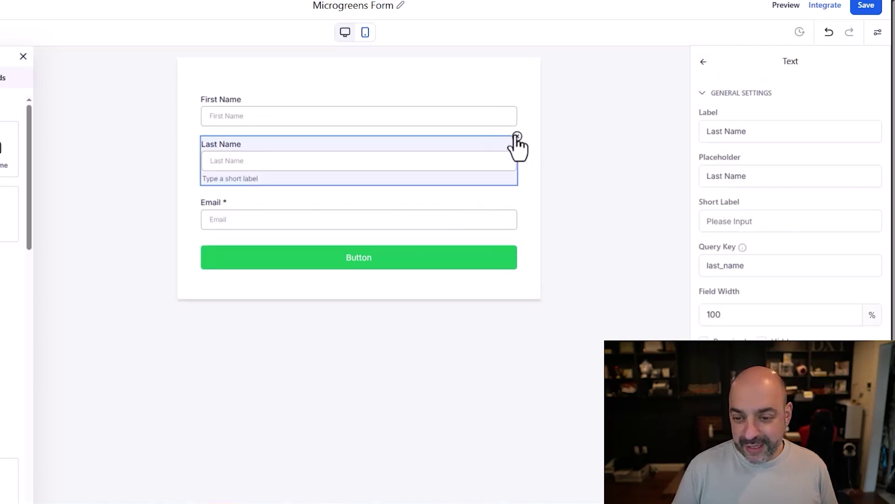
{"action": "left_click", "coordinate": [515, 136]}
{"action": "left_click", "coordinate": [344, 135]}
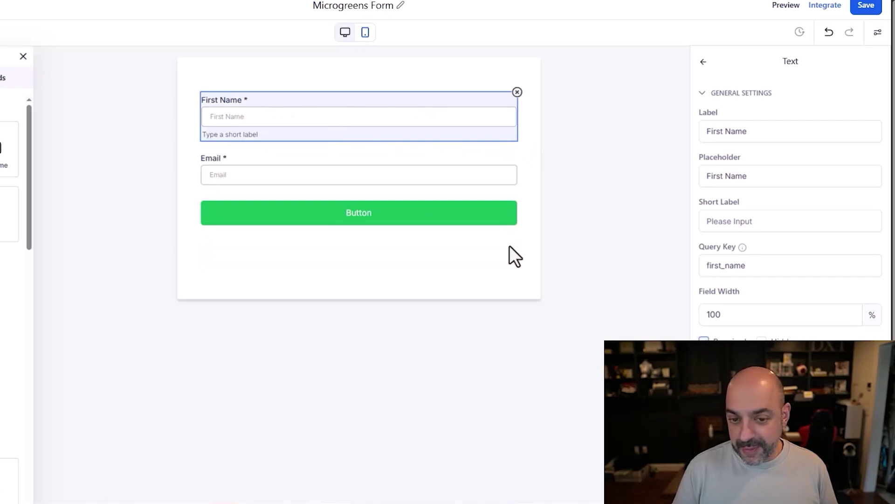
Set the form's button text to "Subscribe Now" and save the form.
{"action": "left_click", "coordinate": [392, 170]}
{"action": "left_click", "coordinate": [382, 221]}
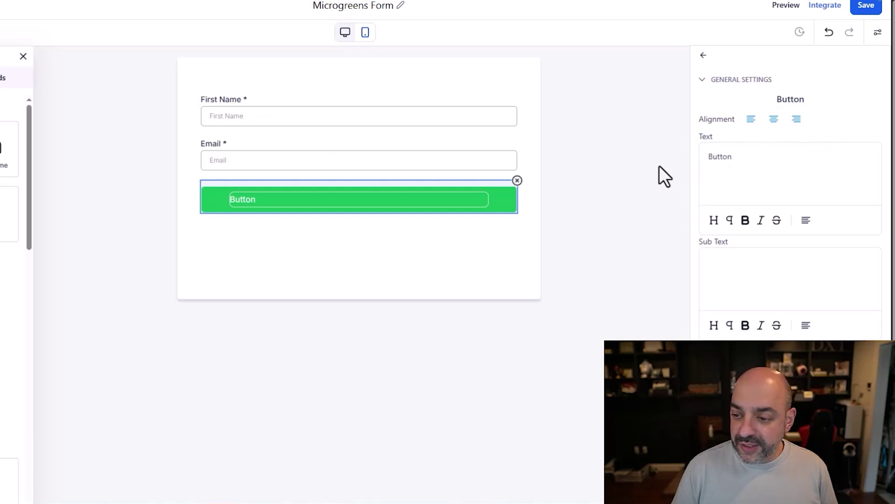
{"action": "left_click_drag", "start_coordinate": [743, 161], "coordinate": [699, 168]}
{"action": "type", "text": "Su"}
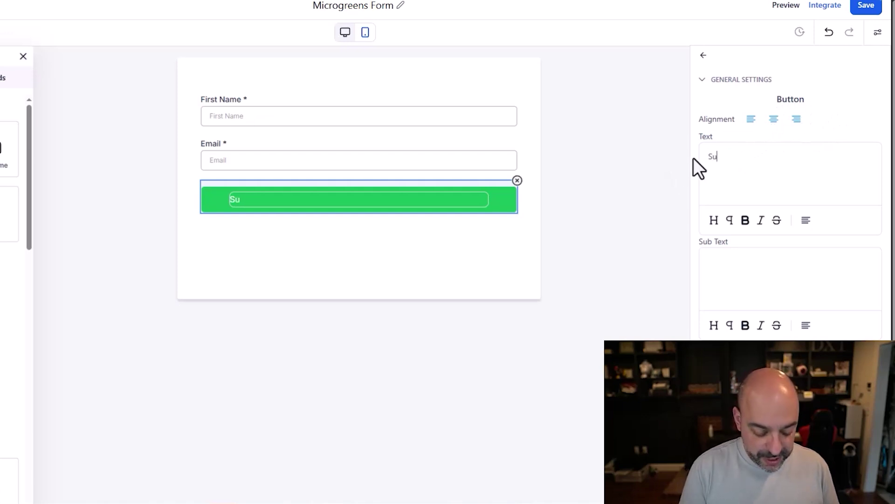
{"action": "type", "text": "bscribe Now"}
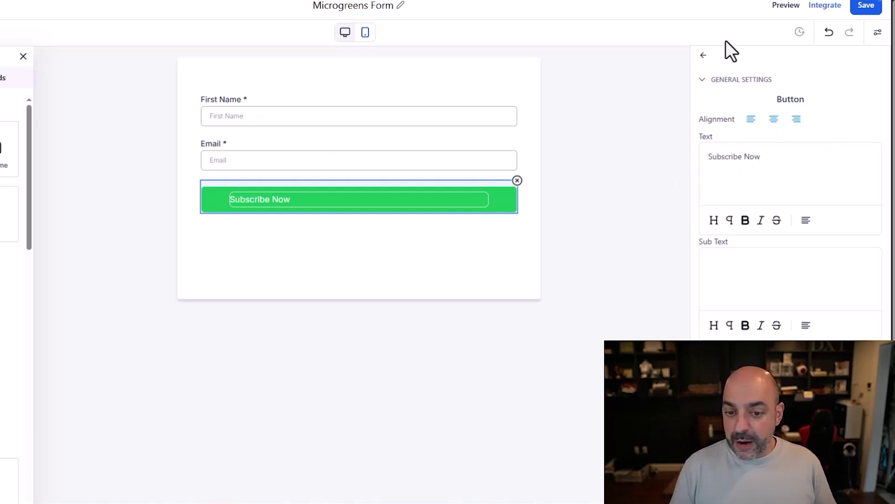
{"action": "left_click", "coordinate": [867, 7]}
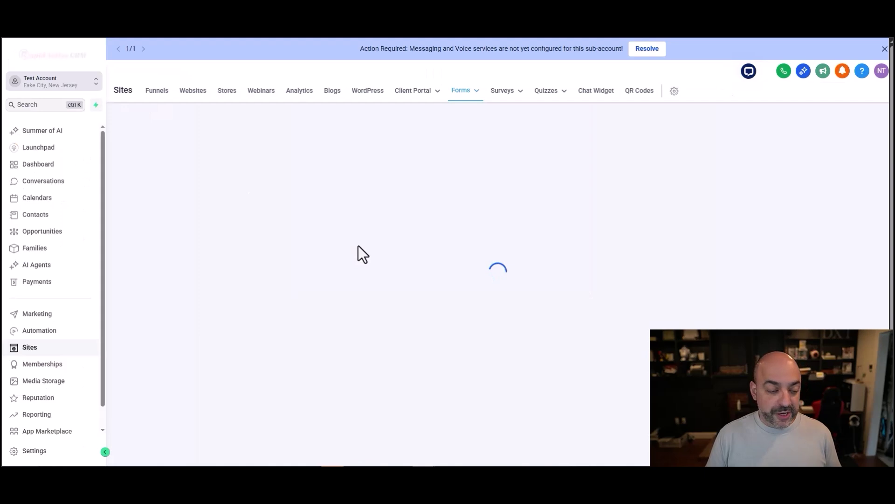
Start a new Round Robin calendar in the calendar settings and name it Microgreen Intro Call.
{"action": "left_click", "coordinate": [43, 200]}
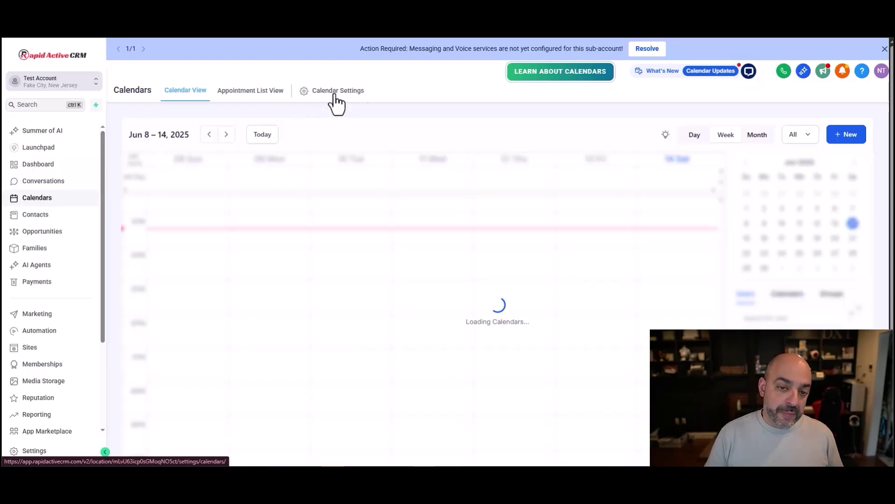
{"action": "left_click", "coordinate": [166, 19]}
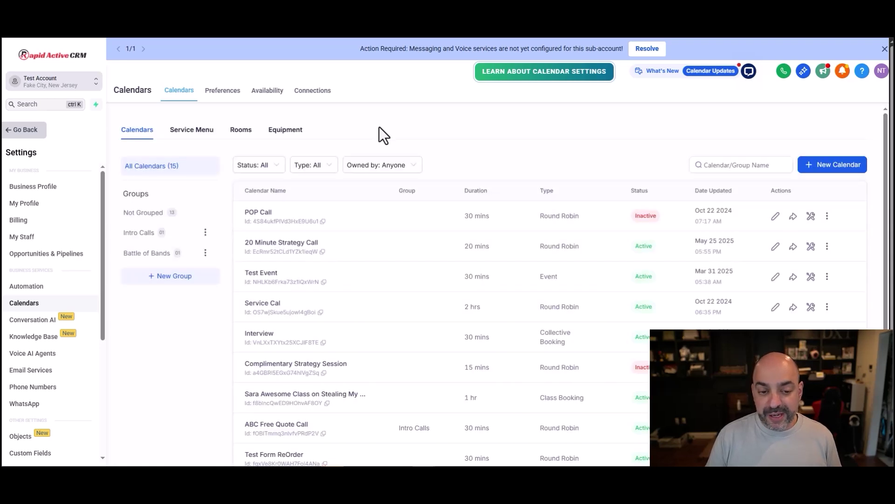
{"action": "left_click", "coordinate": [831, 167]}
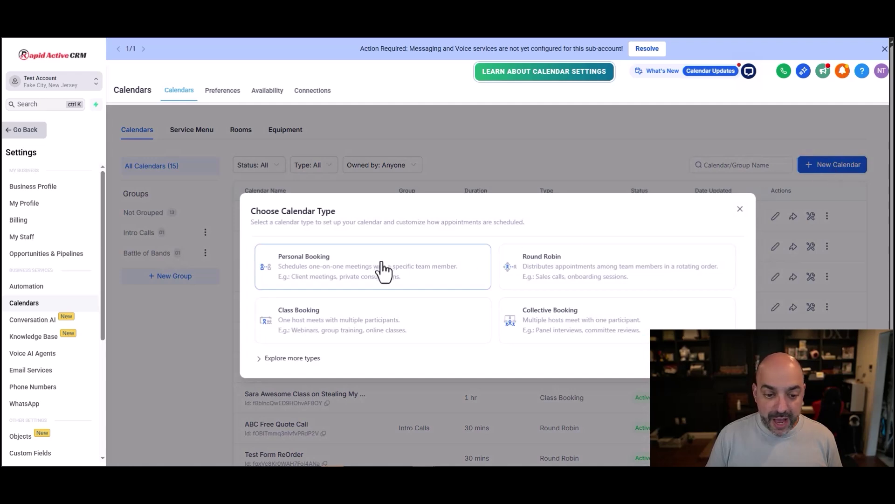
{"action": "left_click", "coordinate": [578, 269]}
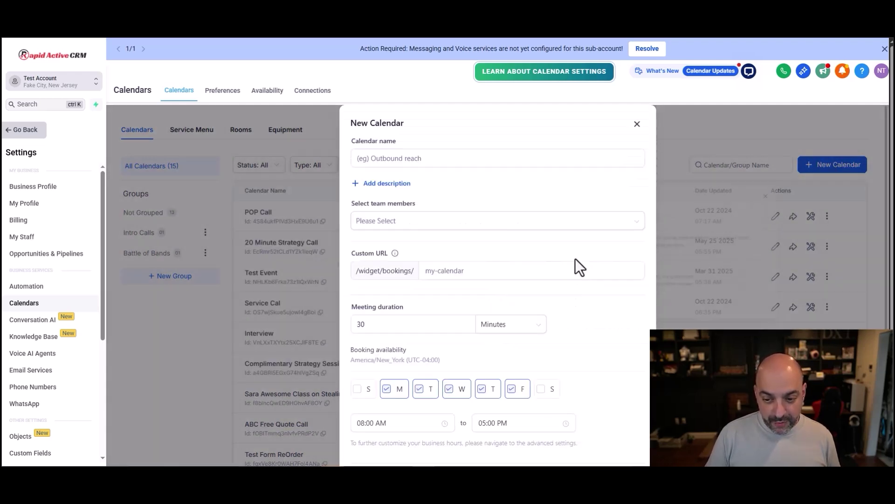
{"action": "left_click", "coordinate": [450, 157]}
{"action": "type", "text": "Mi"}
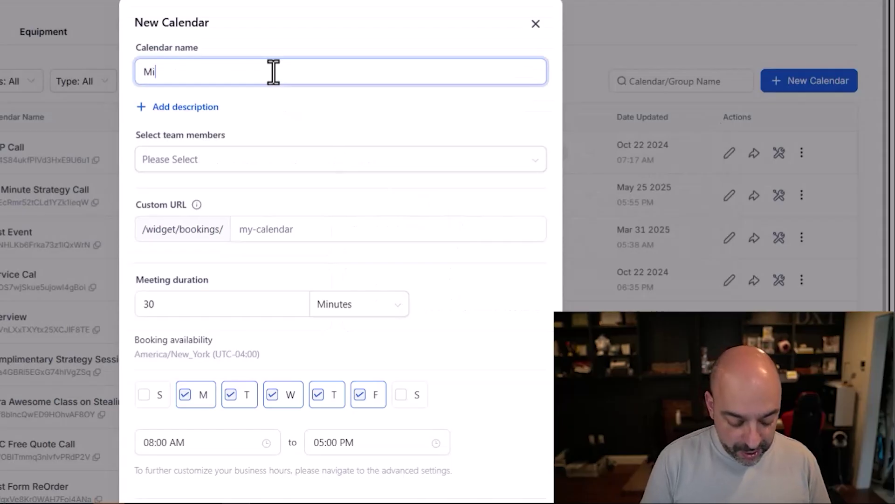
{"action": "type", "text": "crogreeen Intro "}
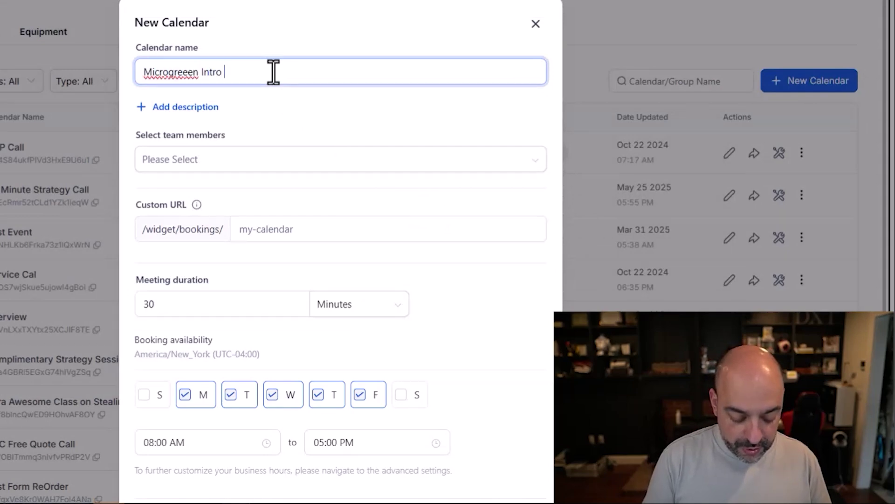
{"action": "type", "text": "Call"}
{"action": "left_click", "coordinate": [188, 73]}
{"action": "key", "text": "BackSpace"}
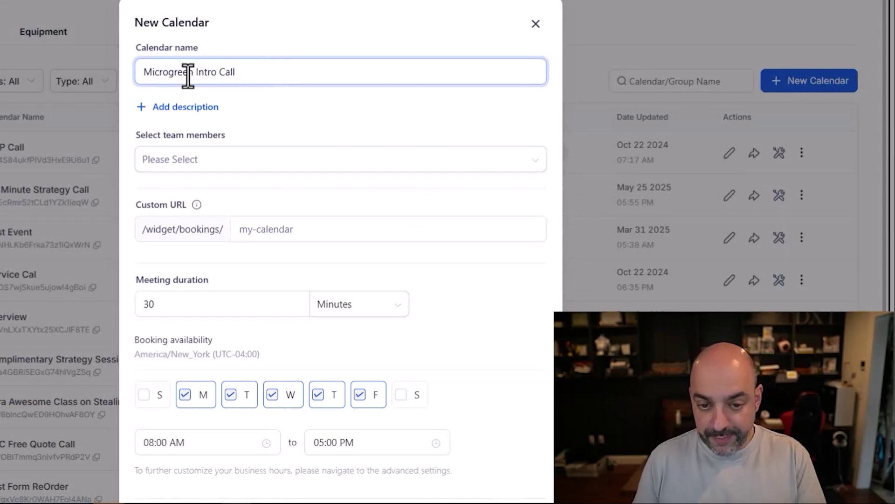
Assign a team member to the calendar, set its custom URL to microgreens42342 and confirm its creation.
{"action": "left_click", "coordinate": [219, 165]}
{"action": "left_click", "coordinate": [258, 237]}
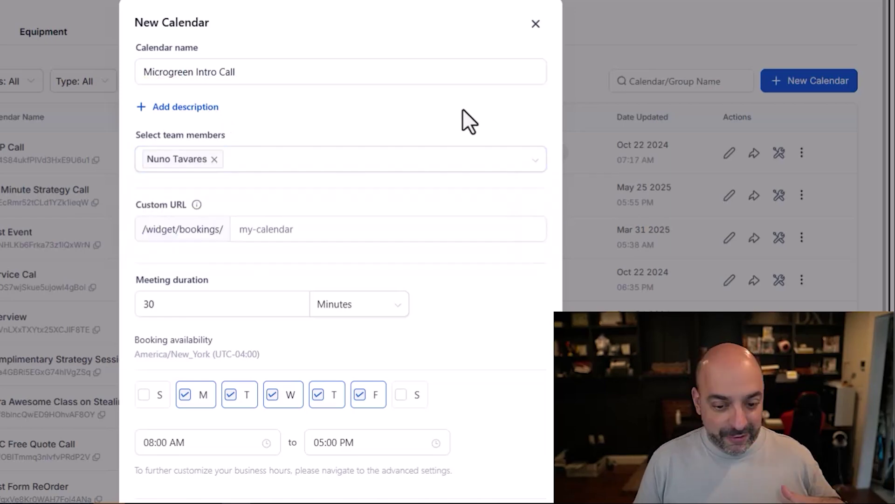
{"action": "scroll", "coordinate": [372, 206], "scroll_direction": "down", "scroll_amount": 2}
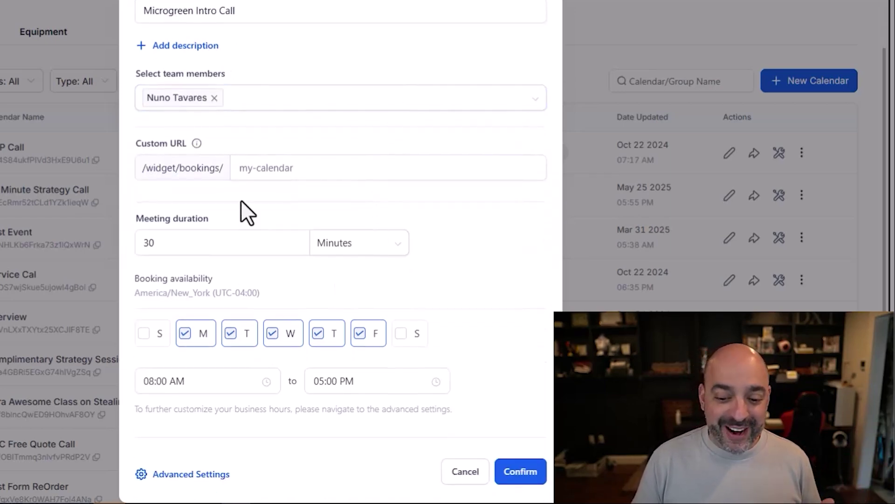
{"action": "left_click", "coordinate": [295, 176]}
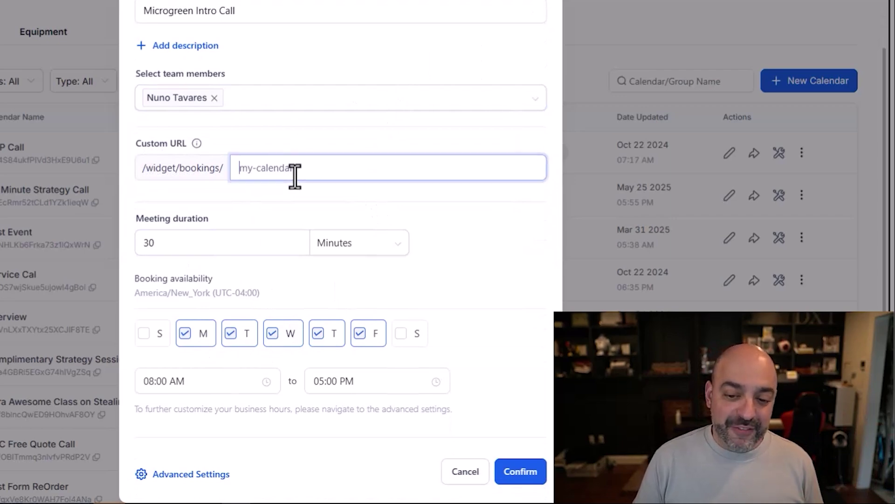
{"action": "type", "text": "microgreens"}
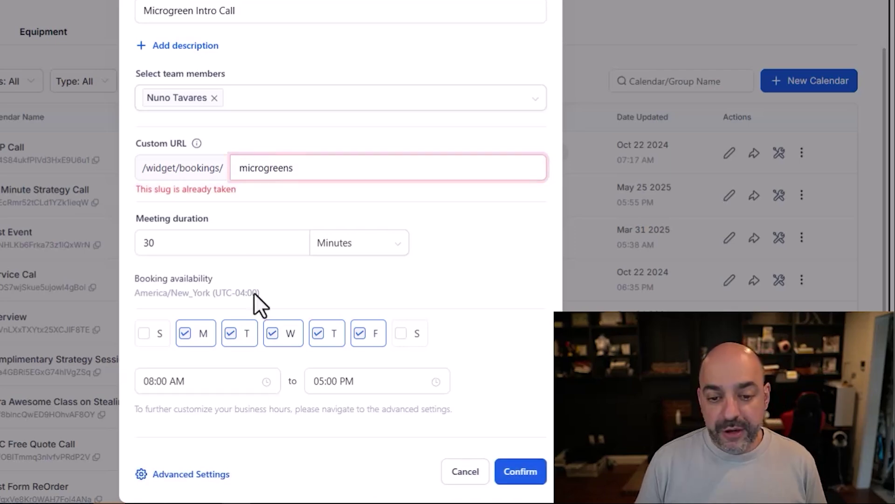
{"action": "type", "text": "42342"}
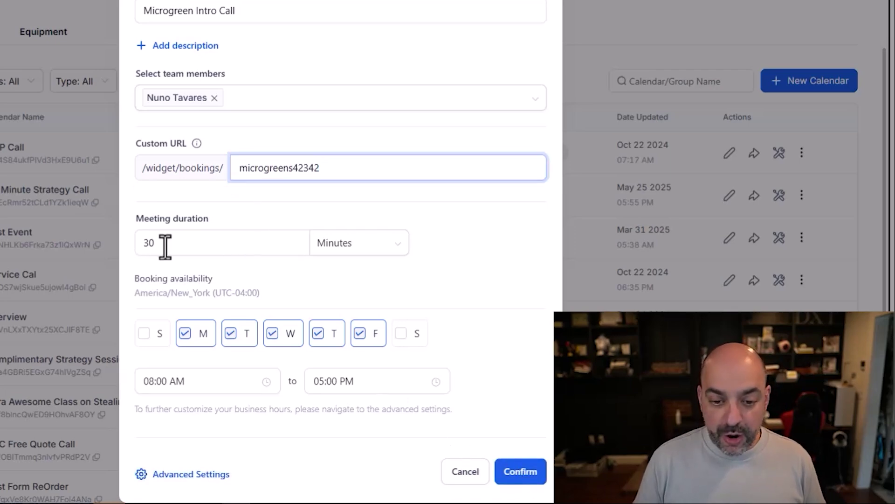
{"action": "left_click", "coordinate": [516, 472]}
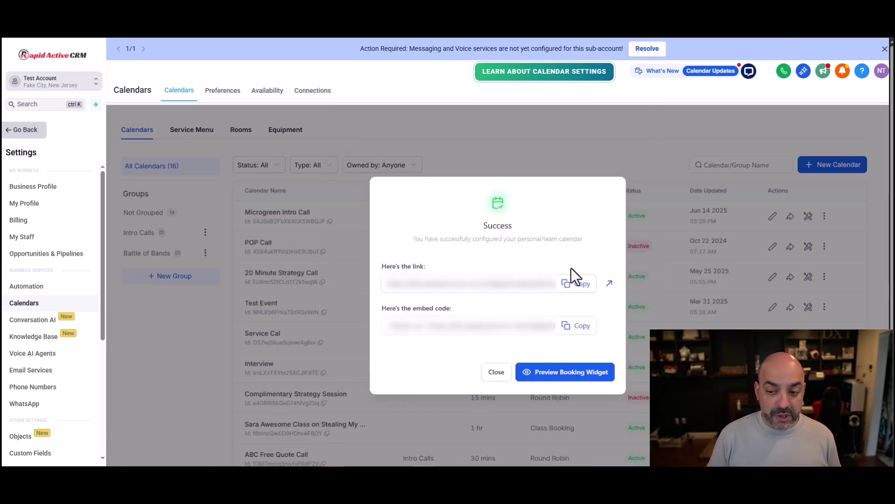
Copy the embed code of the newly created calendar.
{"action": "left_click_drag", "start_coordinate": [387, 325], "coordinate": [573, 327]}
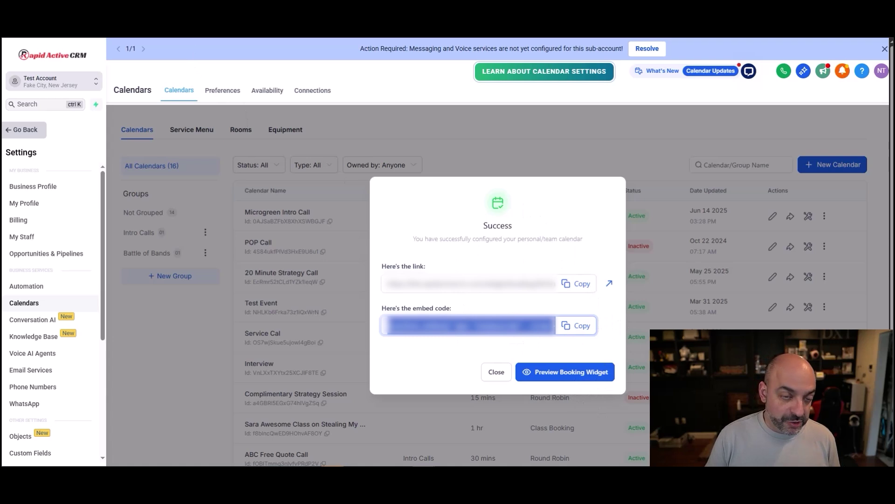
{"action": "right_click", "coordinate": [188, 38]}
{"action": "left_click", "coordinate": [244, 76]}
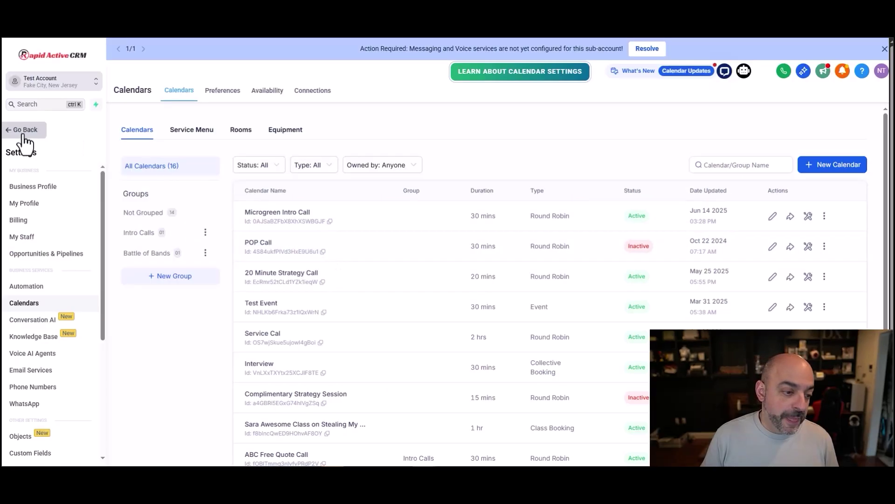
Leave the settings, search the CRM's form builder list for microgreen and open the Microgreens Form.
{"action": "left_click", "coordinate": [22, 133]}
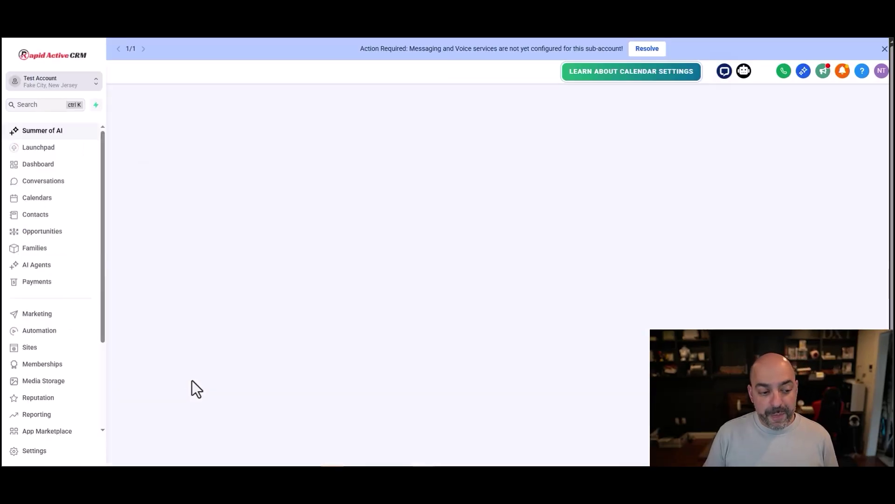
{"action": "left_click", "coordinate": [49, 349]}
{"action": "mouse_move", "coordinate": [465, 101]}
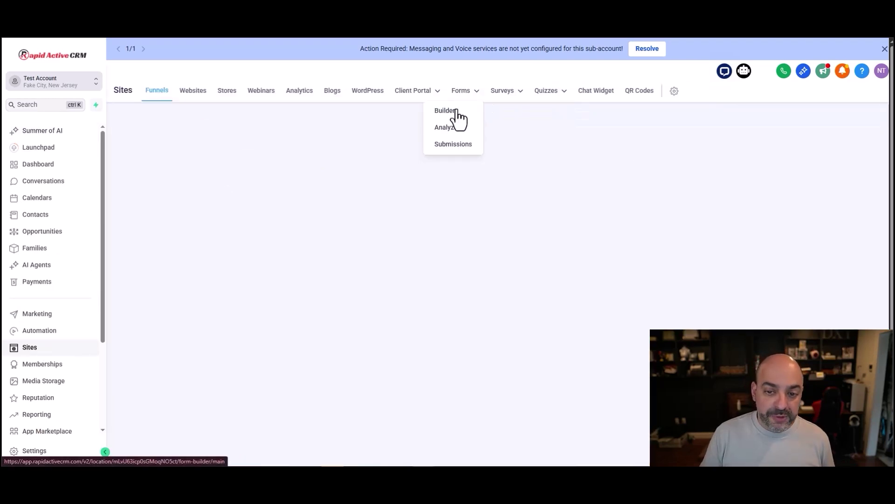
{"action": "left_click", "coordinate": [459, 115]}
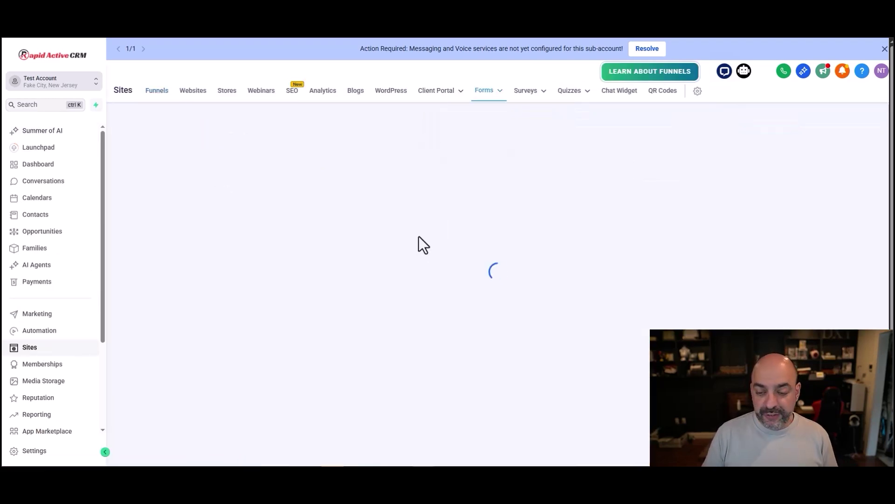
{"action": "left_click", "coordinate": [721, 176]}
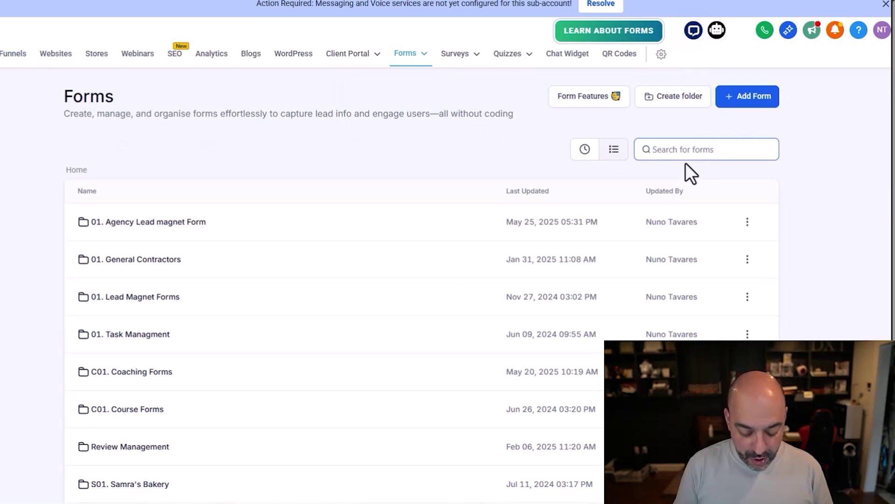
{"action": "type", "text": "microgreen"}
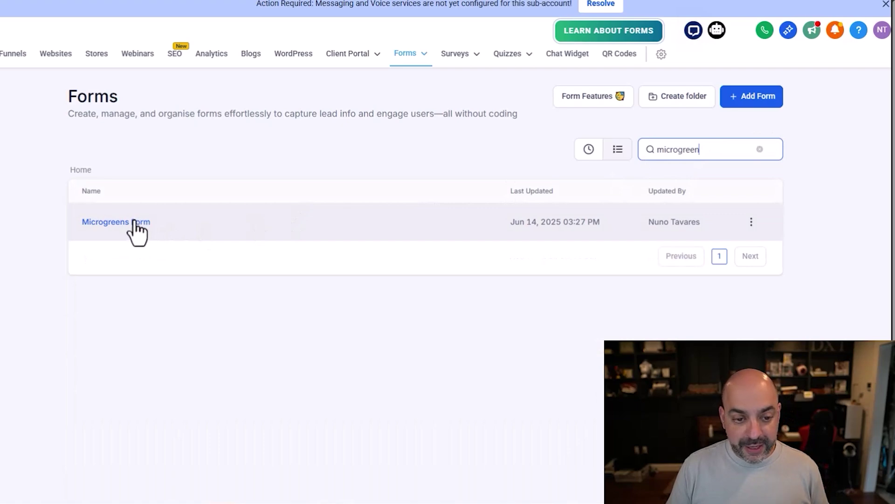
{"action": "left_click", "coordinate": [138, 221]}
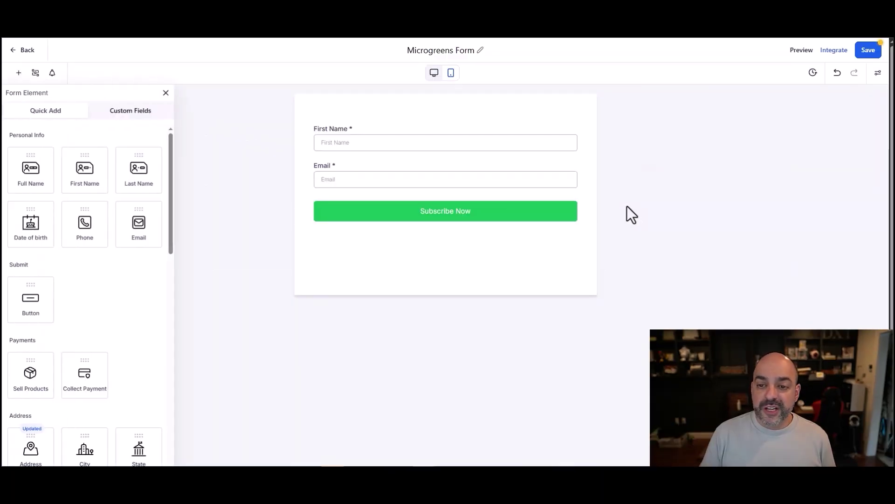
Open the Microgreens Form's integration options, and return to the forms list, discarding unsaved work.
{"action": "left_click", "coordinate": [166, 93]}
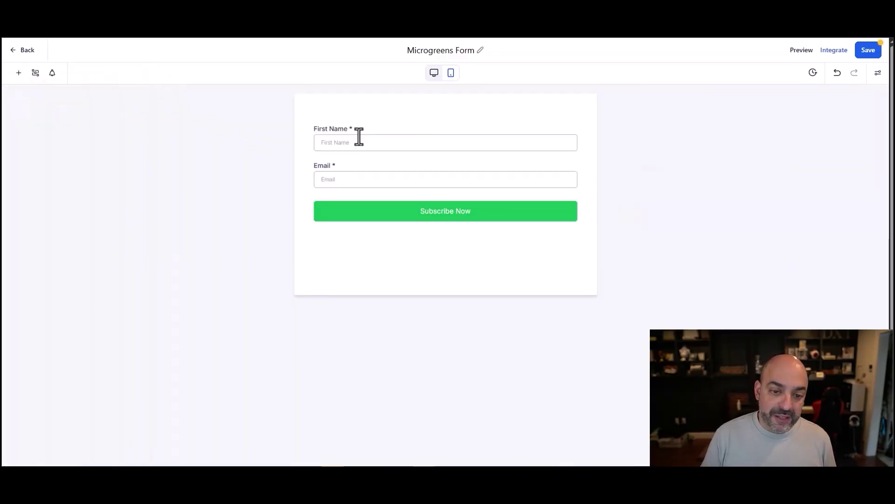
{"action": "left_click", "coordinate": [835, 50]}
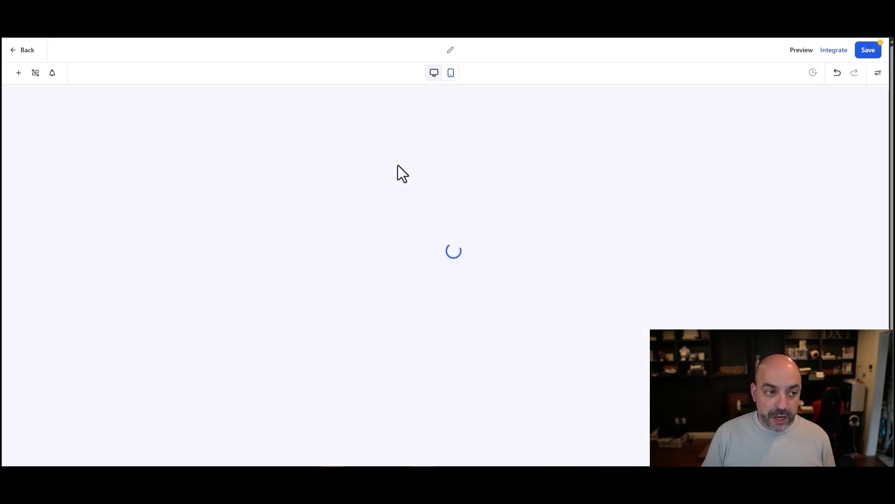
{"action": "left_click", "coordinate": [19, 51]}
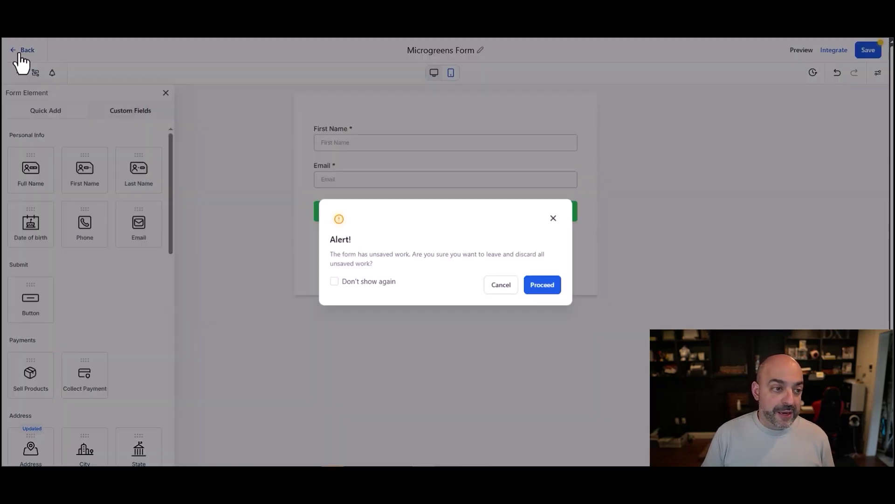
{"action": "left_click", "coordinate": [550, 294]}
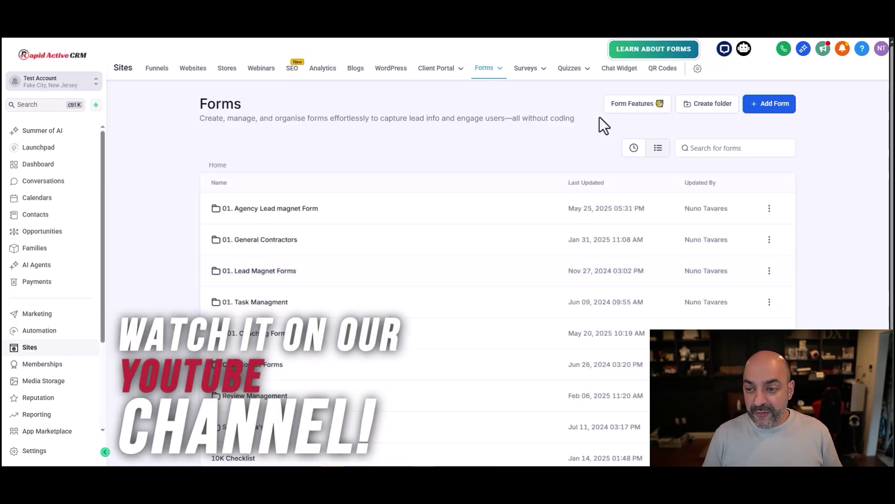
Create a folder named "M01. Microgreens" in the automation workflow list.
{"action": "left_click", "coordinate": [24, 331]}
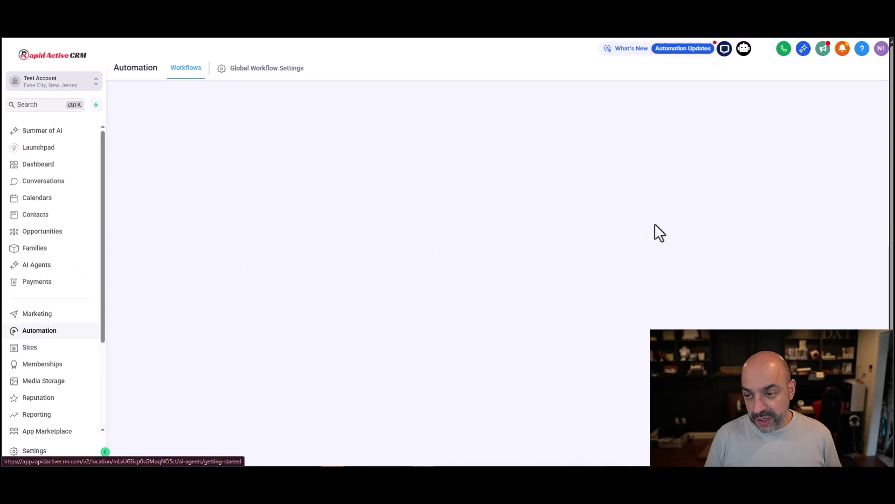
{"action": "left_click", "coordinate": [674, 112]}
{"action": "left_click", "coordinate": [419, 282]}
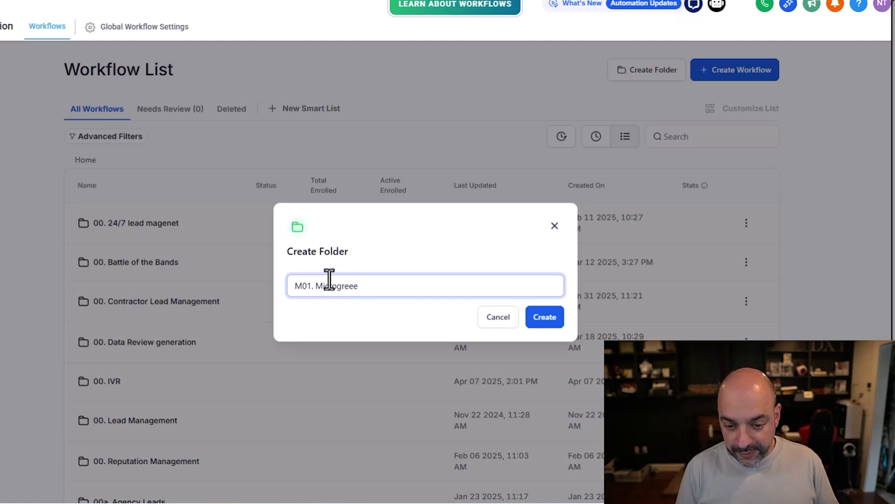
{"action": "left_click", "coordinate": [543, 317]}
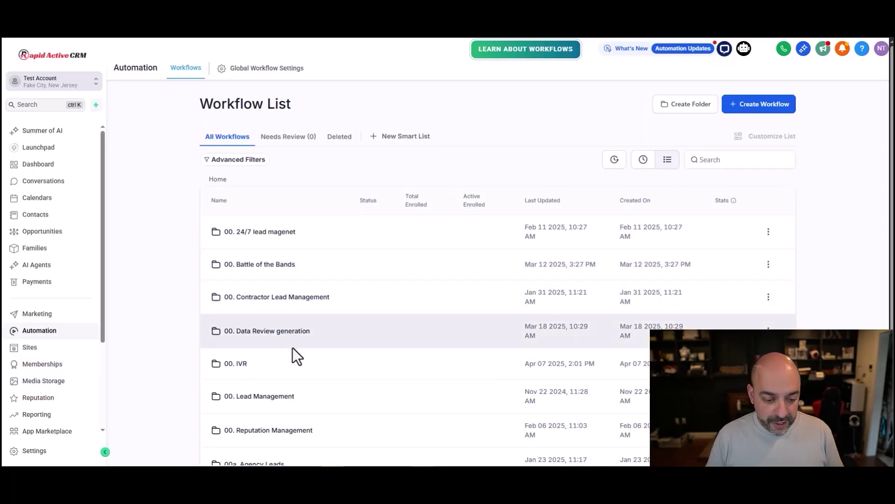
Search the workflow list for M01 and open the M01. Microgreens folder.
{"action": "scroll", "coordinate": [292, 352], "scroll_direction": "down", "scroll_amount": 3}
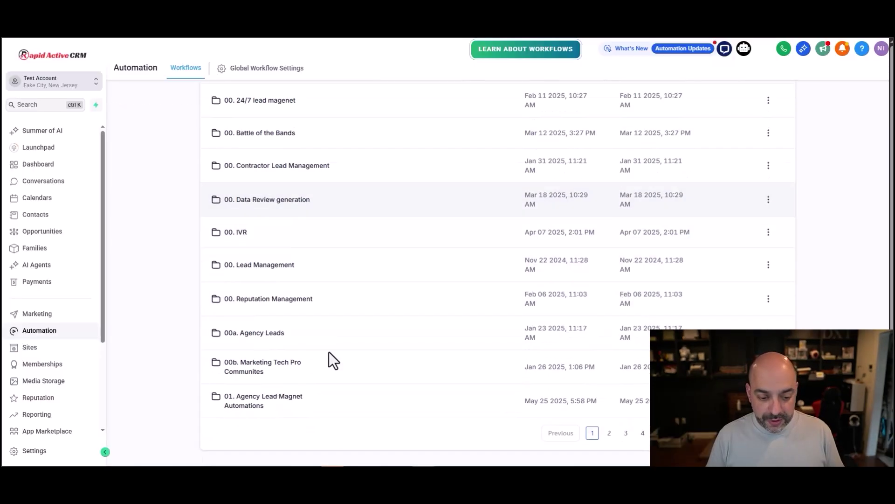
{"action": "left_click", "coordinate": [609, 434]}
{"action": "left_click", "coordinate": [714, 159]}
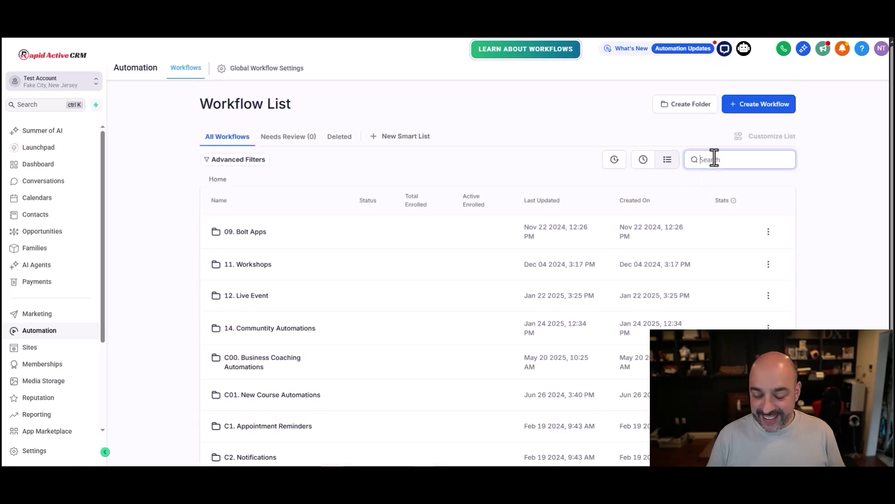
{"action": "type", "text": "M01"}
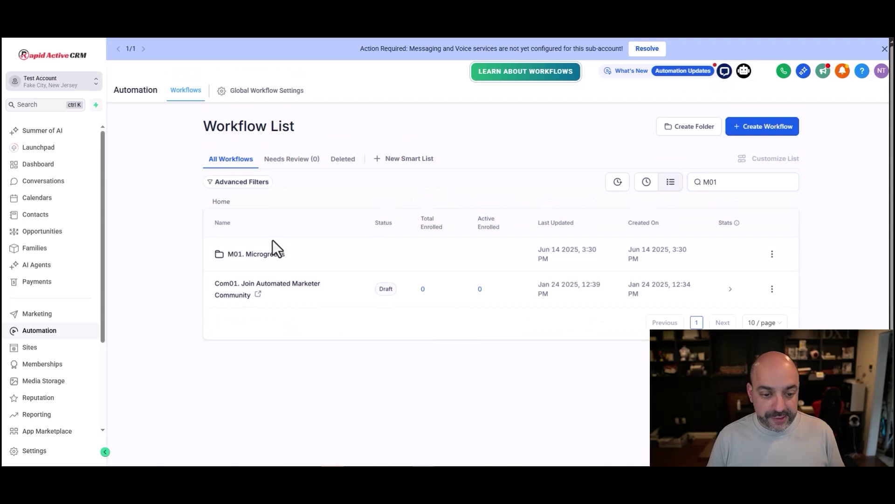
{"action": "left_click", "coordinate": [271, 252]}
Create a workflow from scratch in the folder and name it "M01. Microgreens Newsletter Fomr".
{"action": "left_click", "coordinate": [496, 337]}
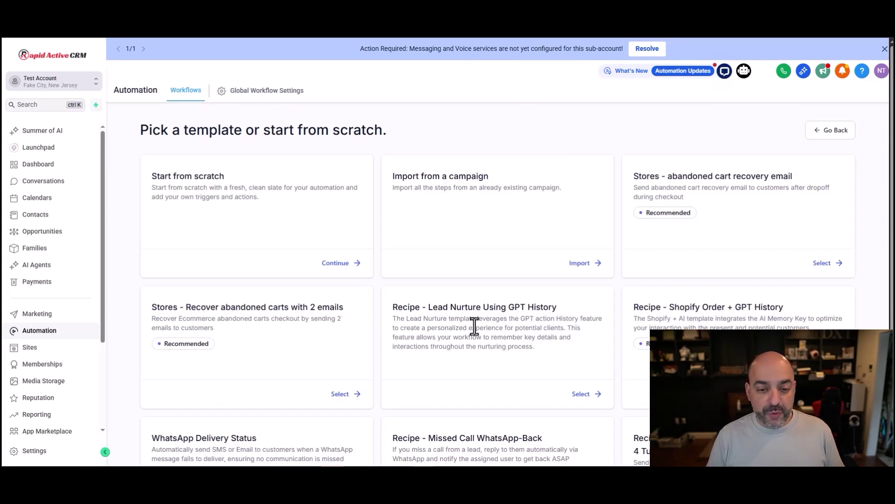
{"action": "left_click", "coordinate": [478, 238]}
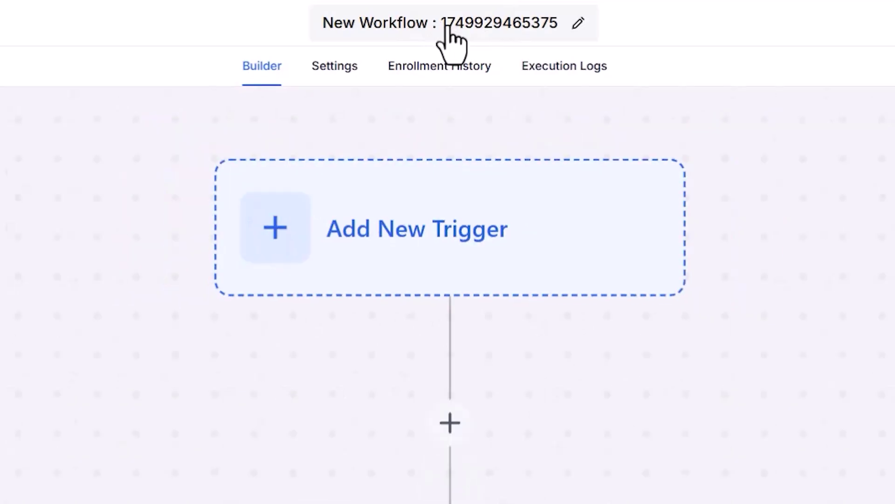
{"action": "left_click", "coordinate": [550, 23]}
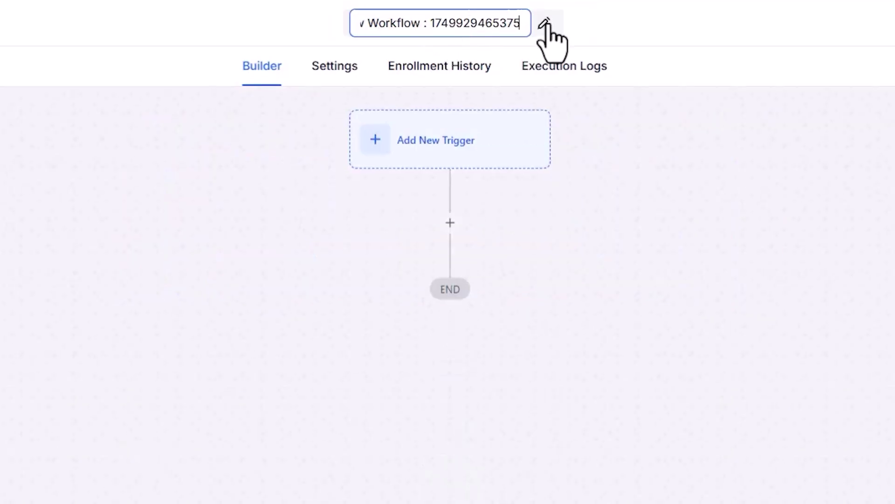
{"action": "left_click_drag", "start_coordinate": [524, 21], "coordinate": [275, 42]}
{"action": "type", "text": "M"}
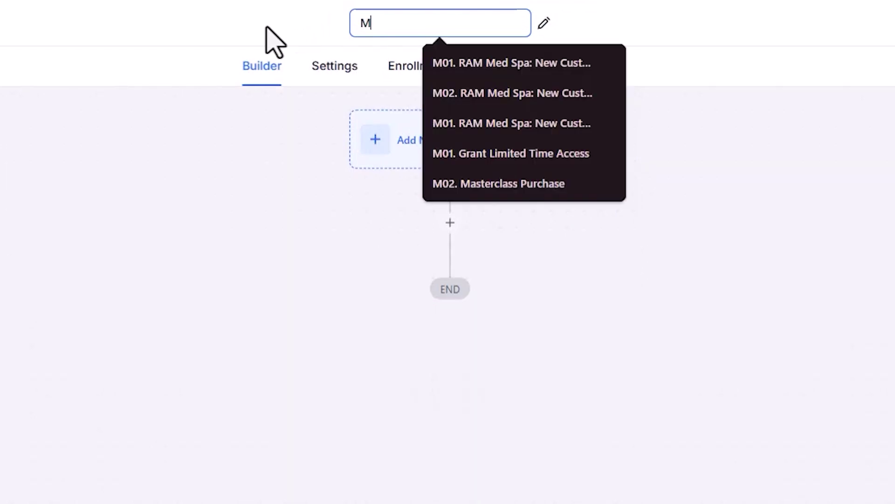
{"action": "type", "text": "01. Microgreens Ne"}
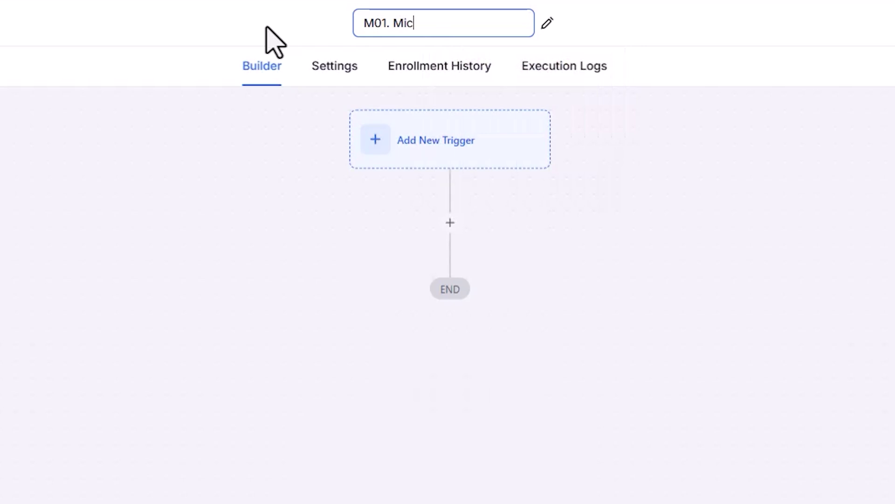
{"action": "type", "text": "wsletter Fomr"}
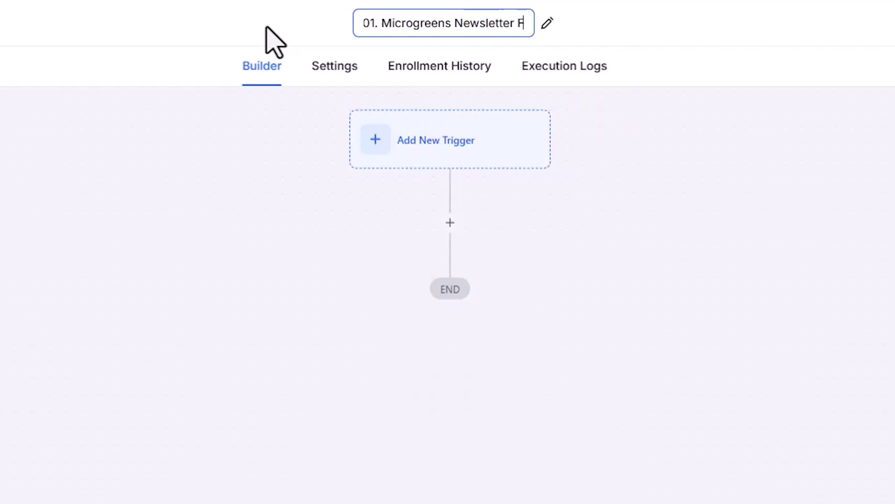
{"action": "key", "text": "Return"}
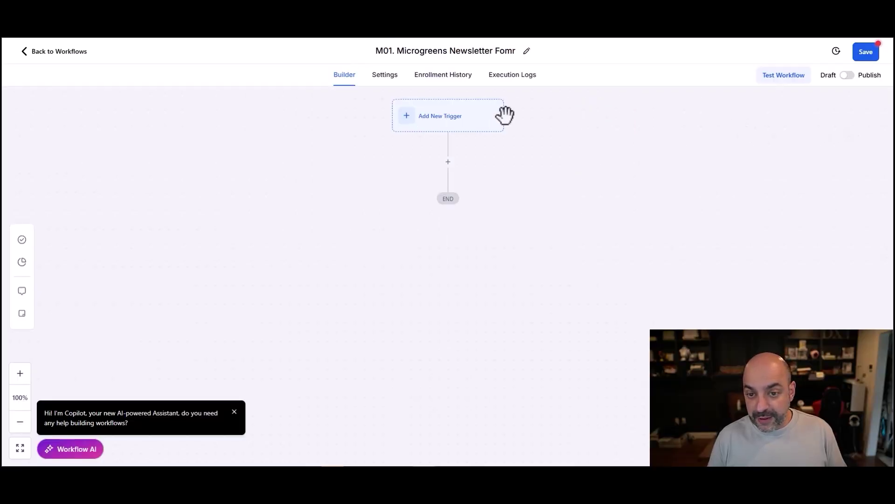
Add a Form Submitted trigger to the newsletter workflow and save it.
{"action": "left_click", "coordinate": [451, 127]}
{"action": "type", "text": "form"}
{"action": "left_click", "coordinate": [672, 225]}
{"action": "left_click", "coordinate": [521, 245]}
{"action": "left_click", "coordinate": [525, 255]}
{"action": "left_click", "coordinate": [513, 318]}
{"action": "left_click", "coordinate": [729, 256]}
{"action": "left_click", "coordinate": [723, 276]}
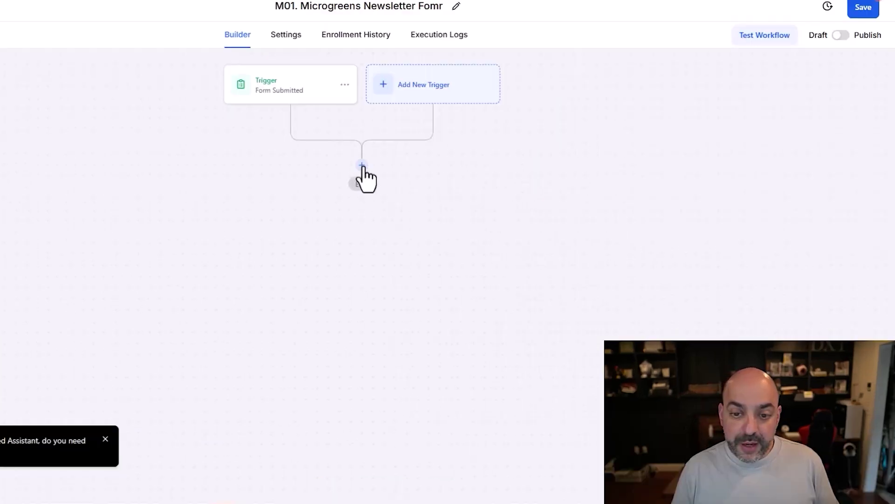
Add an Add Contact Tag action below the trigger and create the new tag "microgreens newsletter" for it.
{"action": "left_click", "coordinate": [452, 196]}
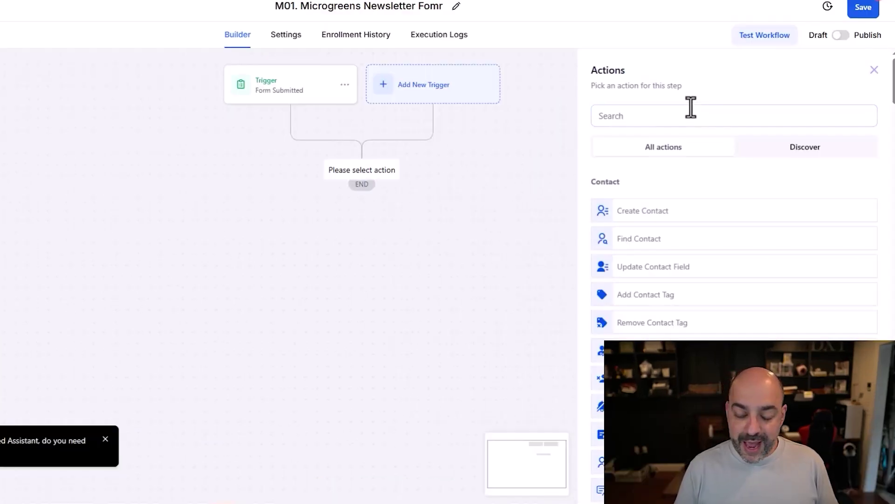
{"action": "left_click", "coordinate": [690, 111]}
{"action": "type", "text": "TAG"}
{"action": "left_click", "coordinate": [617, 204]}
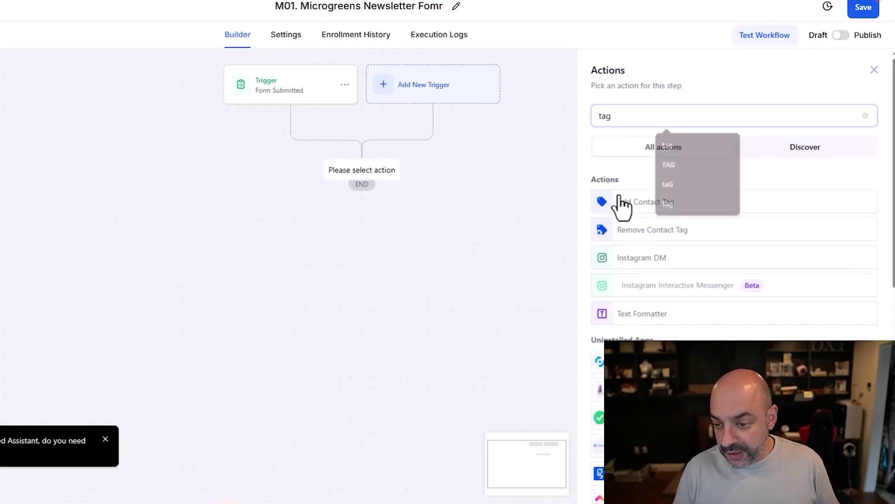
{"action": "left_click", "coordinate": [627, 192]}
{"action": "type", "text": "Microgreens Newsletter"}
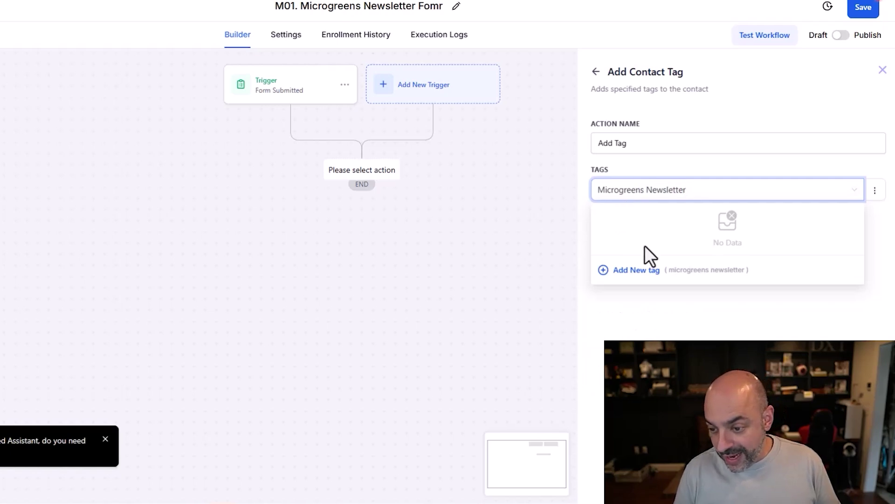
{"action": "left_click", "coordinate": [642, 271]}
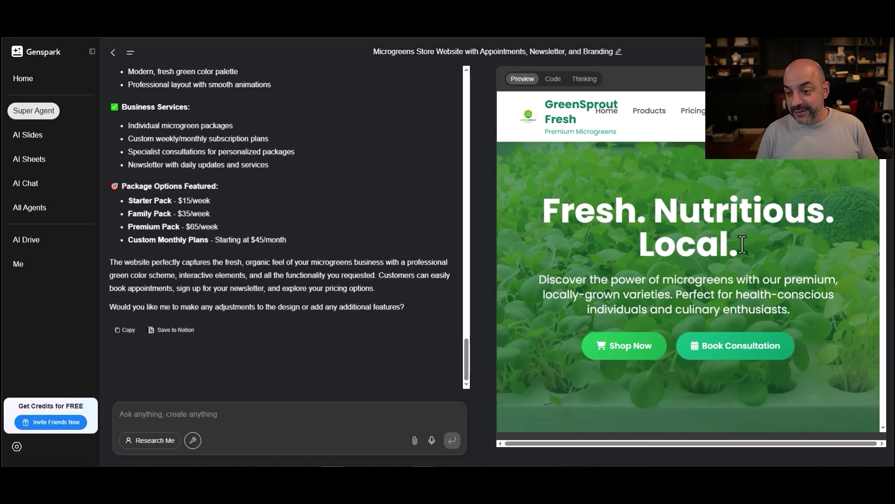
In Genspark, draft a prompt asking to replace the calendar and form with the embed codes and make it work for mobile and desktop.
{"action": "scroll", "coordinate": [737, 239], "scroll_direction": "down", "scroll_amount": 5}
{"action": "scroll", "coordinate": [737, 243], "scroll_direction": "down", "scroll_amount": 10}
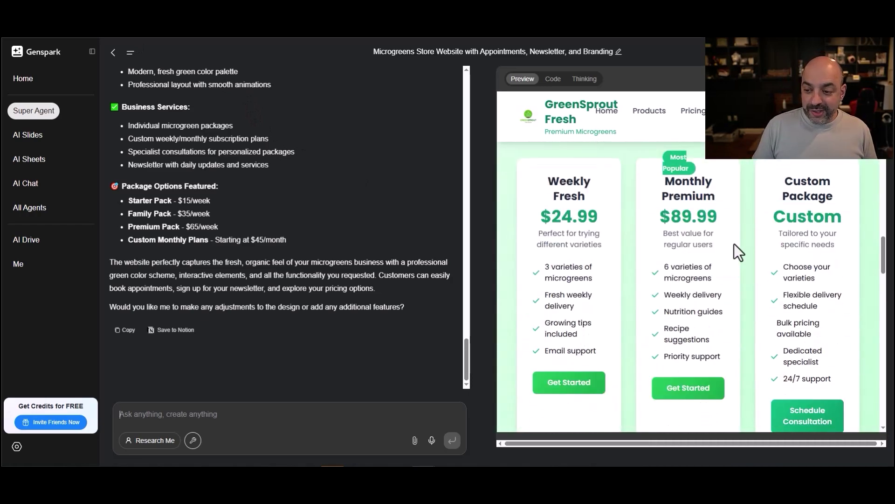
{"action": "scroll", "coordinate": [739, 249], "scroll_direction": "down", "scroll_amount": 8}
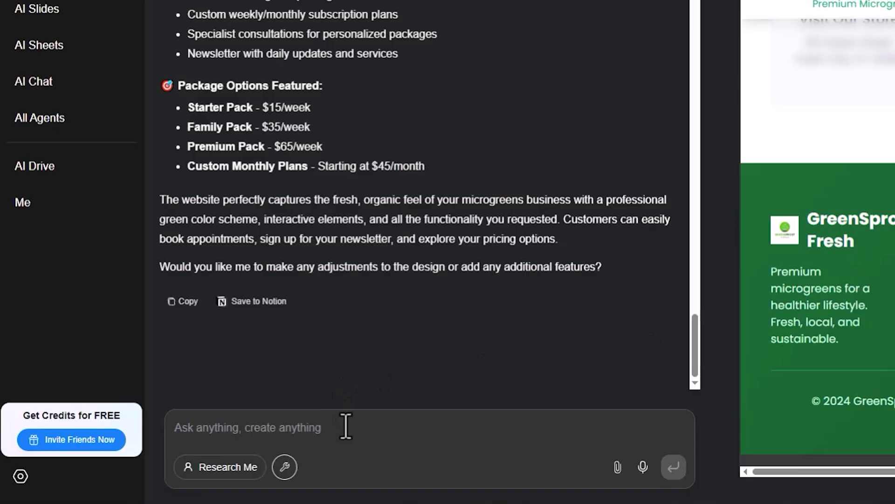
{"action": "left_click", "coordinate": [346, 426]}
{"action": "type", "text": "I n"}
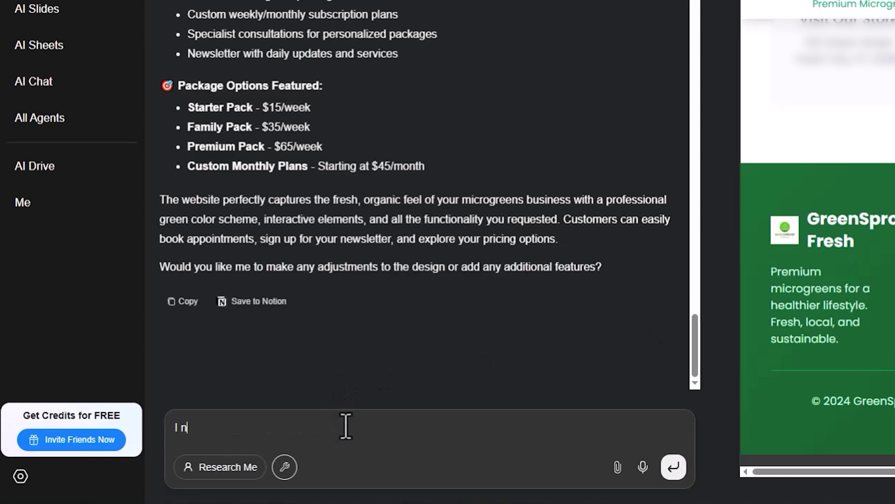
{"action": "type", "text": "eed you replace teh calendar and teh form with th"}
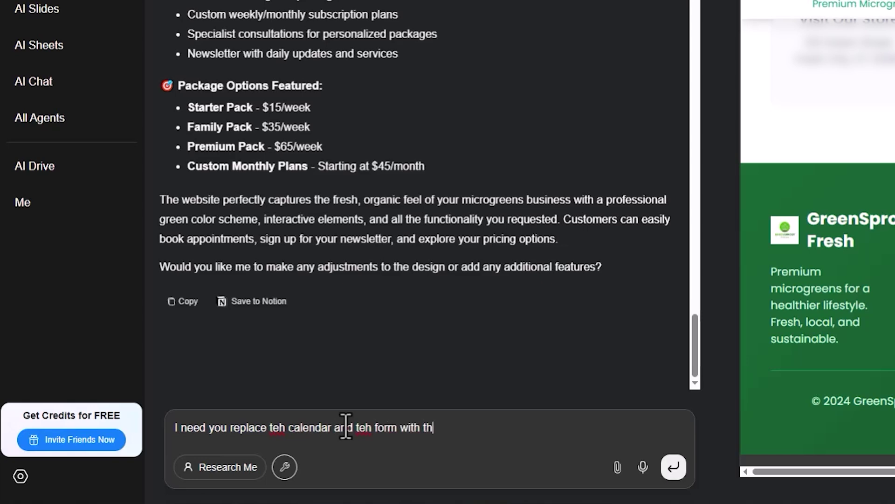
{"action": "type", "text": "ese embded codes make it work for mo"}
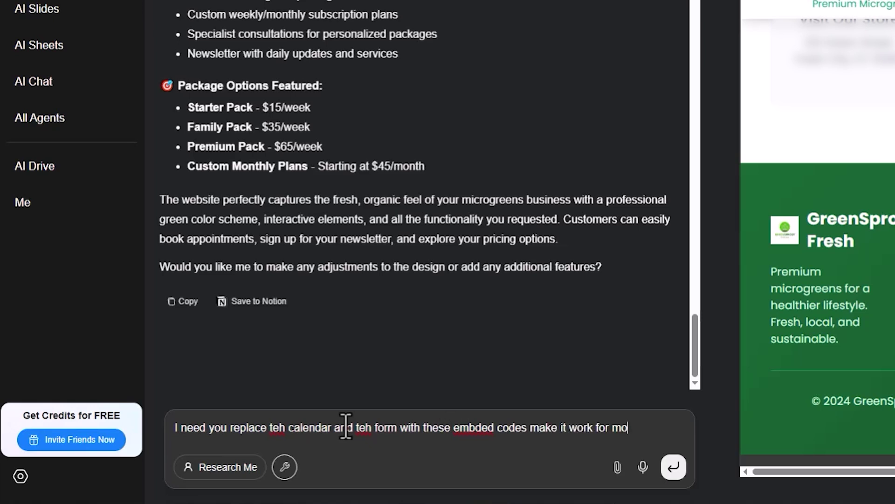
{"action": "type", "text": "bile anbd"}
{"action": "key", "text": "BackSpace"}
{"action": "key", "text": "BackSpace"}
{"action": "key", "text": "BackSpace"}
{"action": "type", "text": "d desktop."}
{"action": "scroll", "coordinate": [687, 271], "scroll_direction": "up", "scroll_amount": 5}
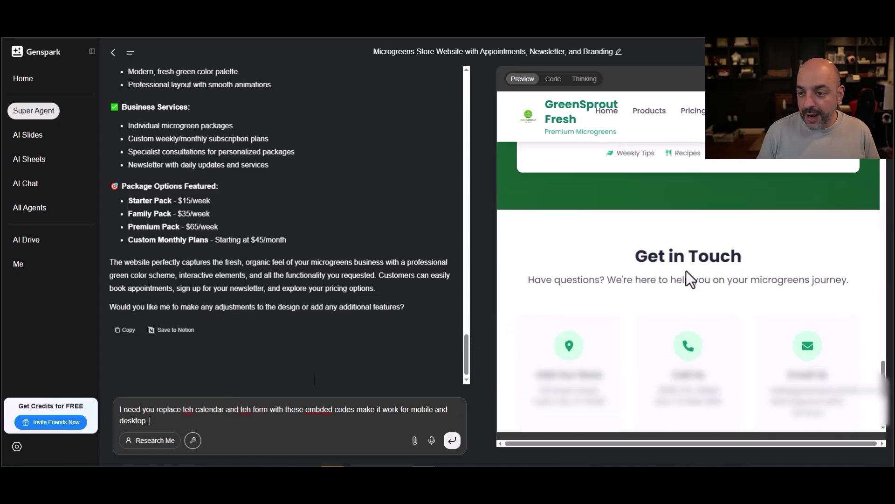
{"action": "scroll", "coordinate": [780, 358], "scroll_direction": "up", "scroll_amount": 10}
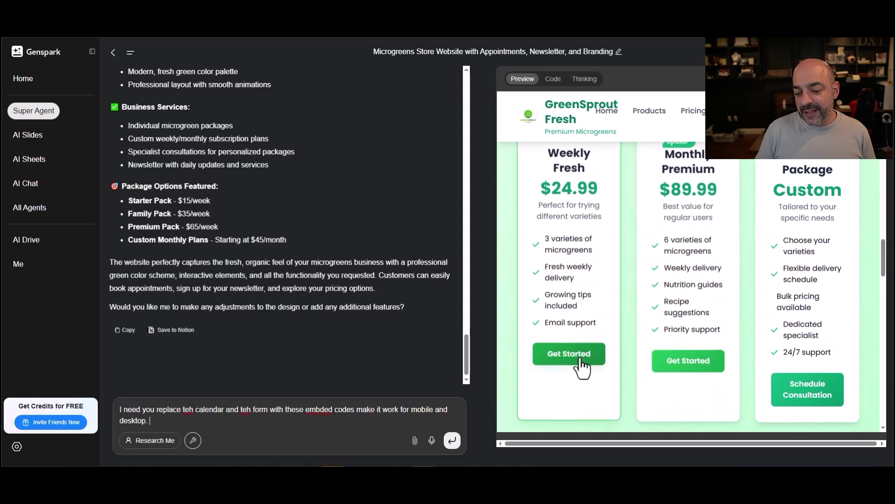
Extend the prompt to disallow adding to cart and take orders over the phone, paste the embed codes and submit it.
{"action": "scroll", "coordinate": [769, 298], "scroll_direction": "up", "scroll_amount": 1}
{"action": "scroll", "coordinate": [762, 285], "scroll_direction": "up", "scroll_amount": 8}
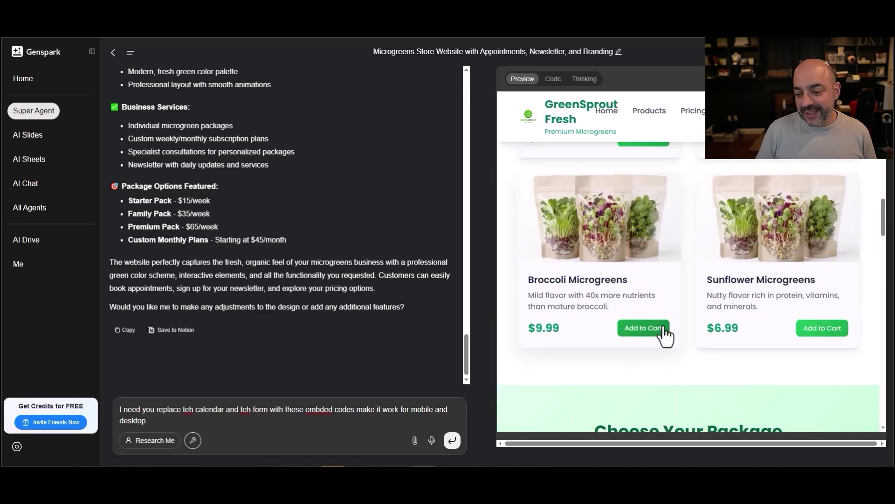
{"action": "scroll", "coordinate": [731, 275], "scroll_direction": "down", "scroll_amount": 3}
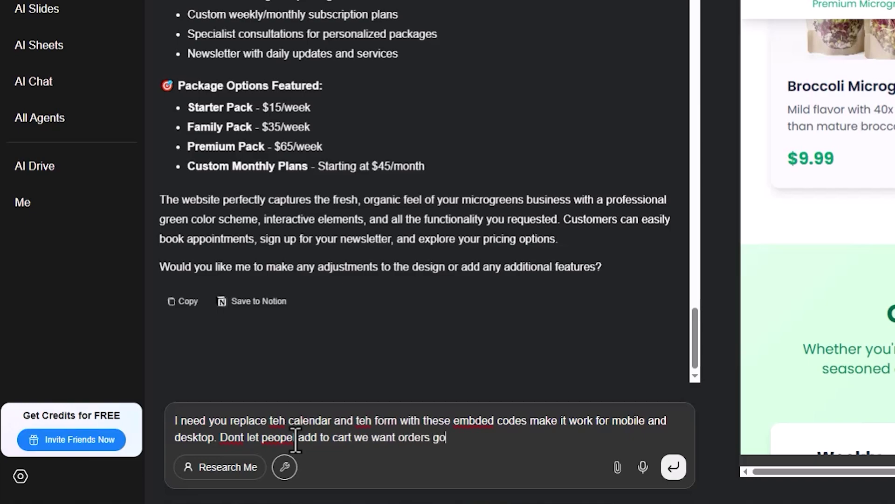
{"action": "type", "text": "over the phgone:"}
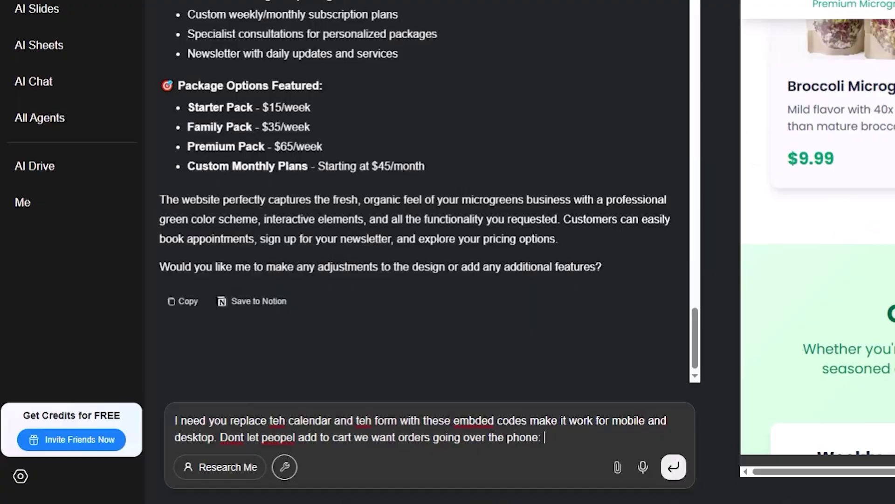
{"action": "key", "text": "ctrl+v"}
{"action": "type", "text": "and her"}
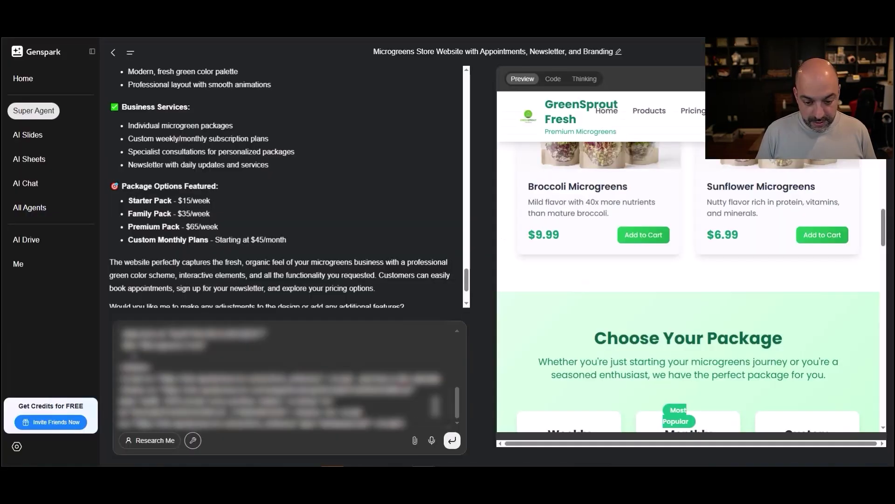
{"action": "left_click", "coordinate": [452, 440]}
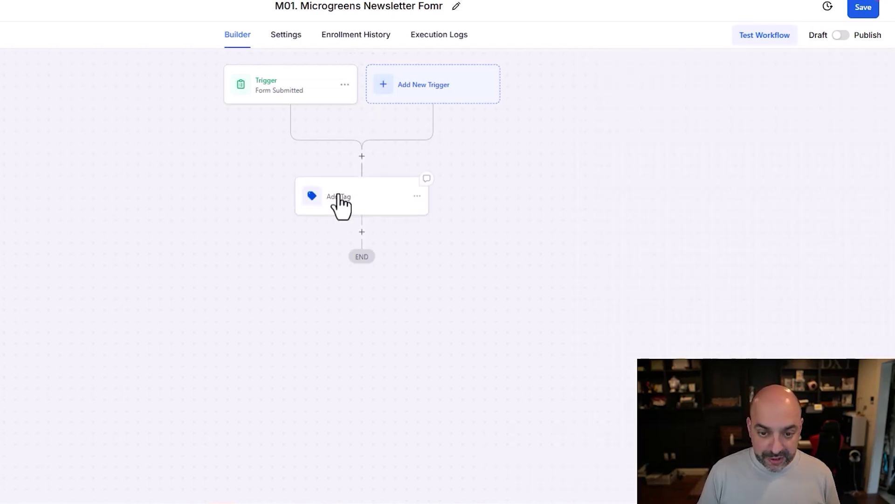
In the newsletter workflow, open an email action below the Add Tag step and examine its sender, subject, template and message settings.
{"action": "left_click", "coordinate": [365, 225]}
{"action": "left_click", "coordinate": [599, 125]}
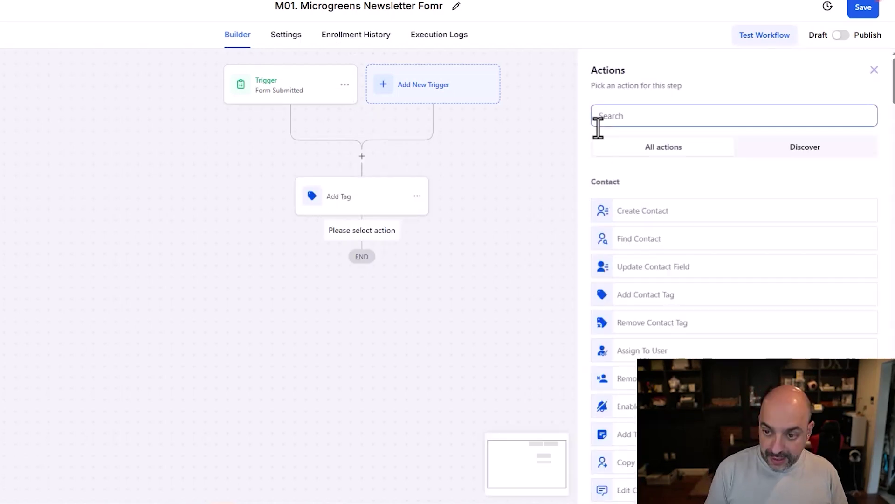
{"action": "type", "text": "email"}
{"action": "left_click", "coordinate": [638, 203]}
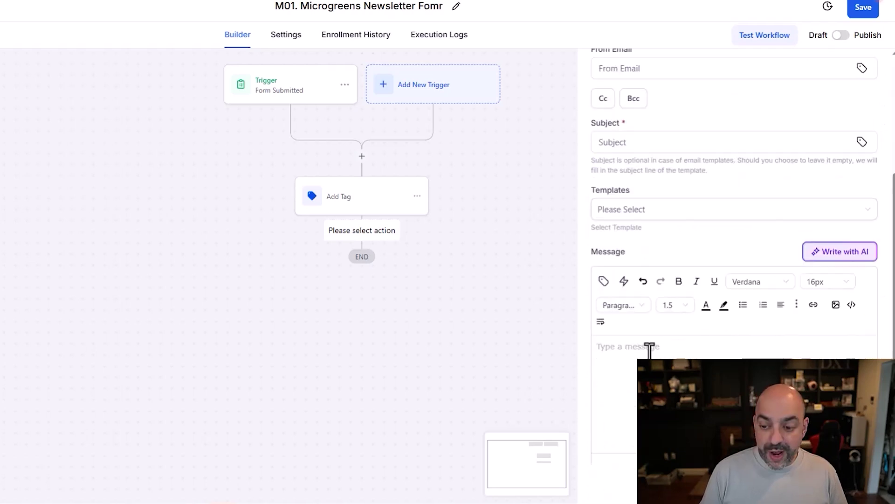
{"action": "scroll", "coordinate": [650, 349], "scroll_direction": "down", "scroll_amount": 2}
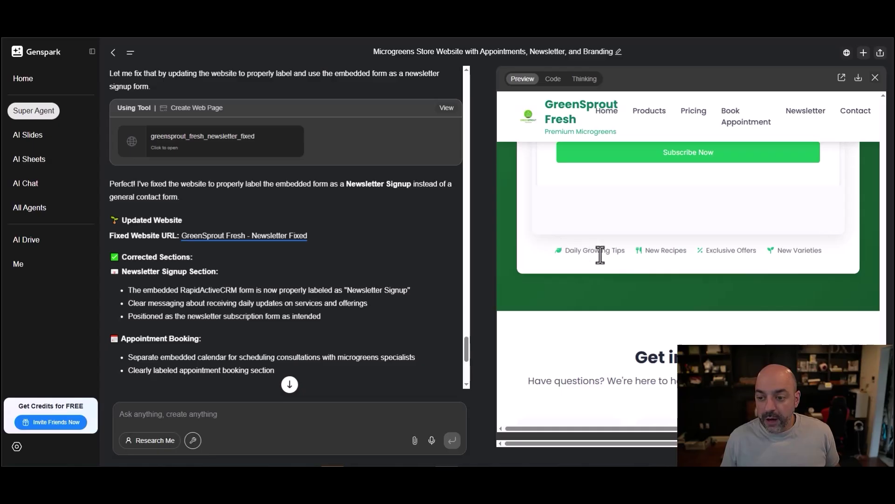
Back in Genspark, check the embedded newsletter form and booking calendar in the updated website preview.
{"action": "scroll", "coordinate": [613, 271], "scroll_direction": "up", "scroll_amount": 10}
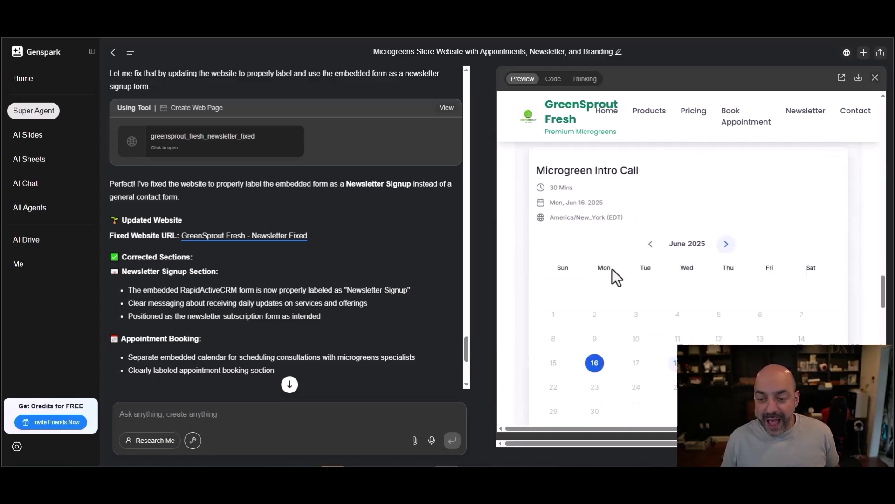
{"action": "scroll", "coordinate": [613, 270], "scroll_direction": "up", "scroll_amount": 10}
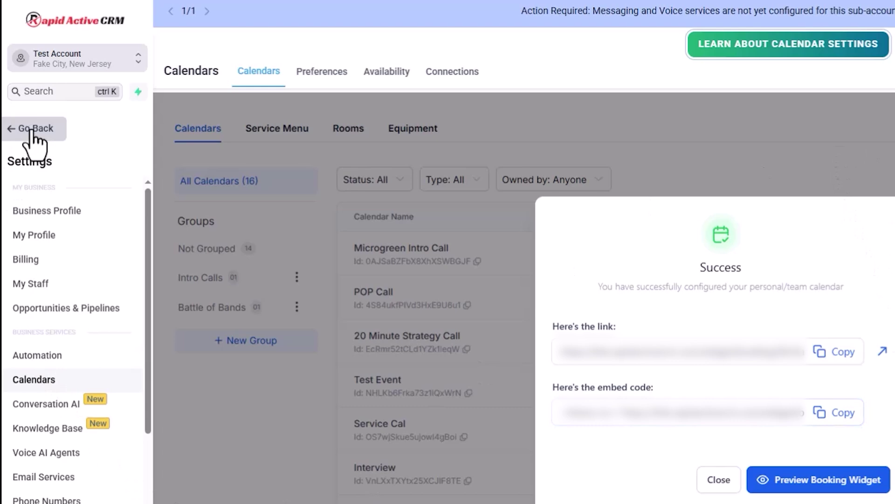
In the CRM's Sites area, create a blank funnel named "Microgreens Funnel".
{"action": "left_click", "coordinate": [22, 130]}
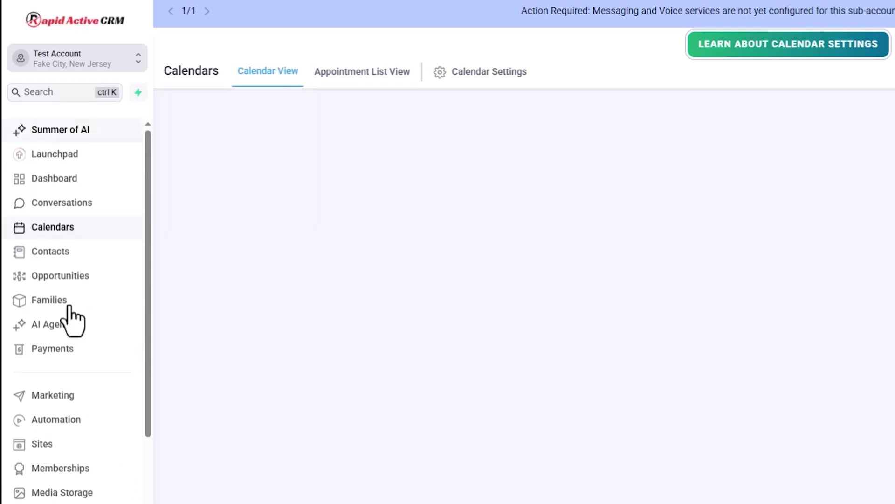
{"action": "left_click", "coordinate": [33, 446]}
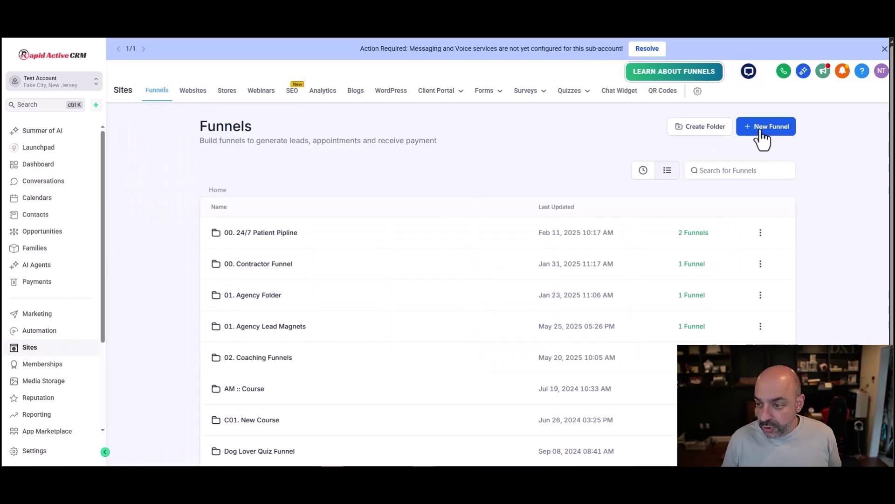
{"action": "left_click", "coordinate": [760, 127]}
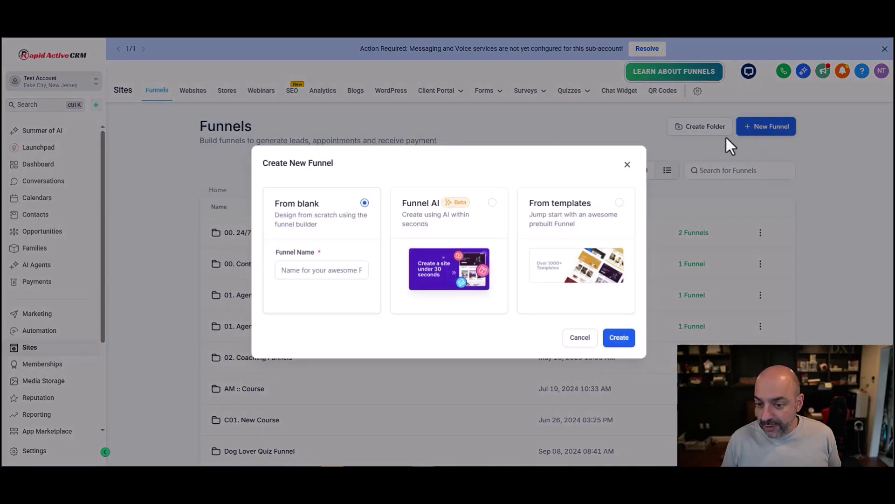
{"action": "left_click", "coordinate": [337, 273]}
{"action": "type", "text": "Microgreens Funnel"}
{"action": "left_click", "coordinate": [619, 338]}
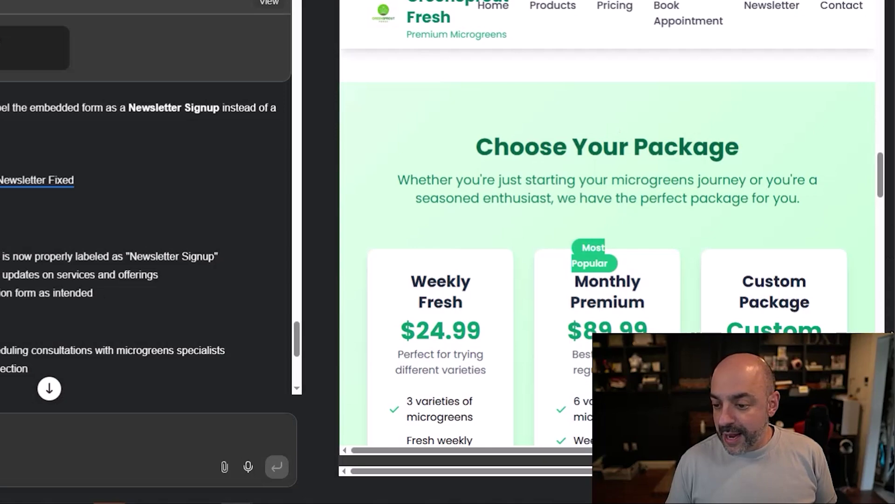
In Genspark, review the website's packages, calendar and newsletter form, test the Schedule Consultation link and show the page's code.
{"action": "scroll", "coordinate": [776, 286], "scroll_direction": "down", "scroll_amount": 10}
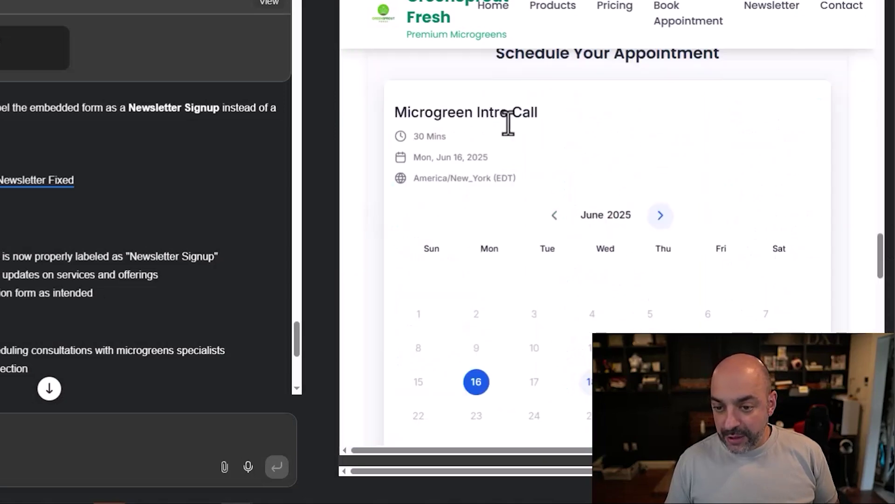
{"action": "scroll", "coordinate": [594, 229], "scroll_direction": "down", "scroll_amount": 10}
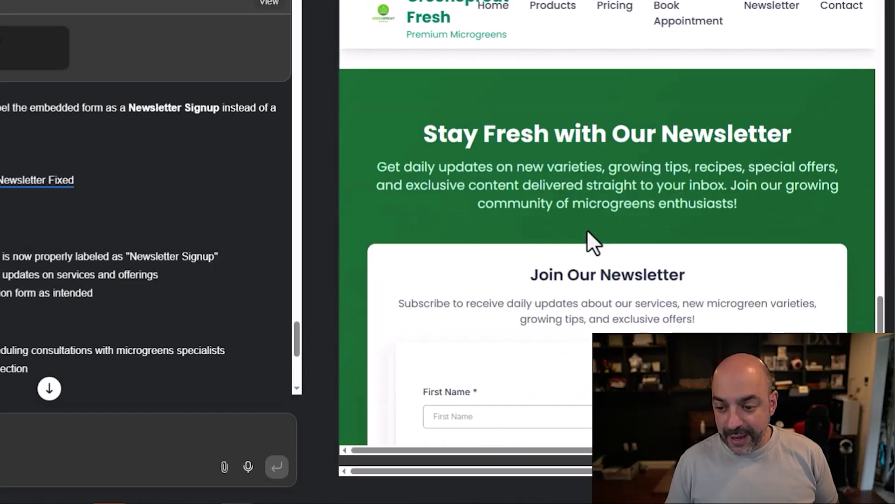
{"action": "left_click", "coordinate": [540, 220]}
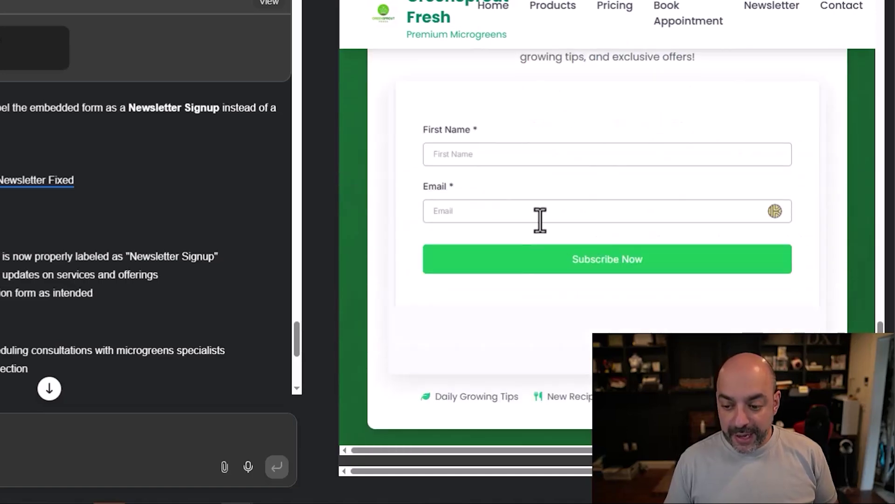
{"action": "scroll", "coordinate": [541, 220], "scroll_direction": "down", "scroll_amount": 6}
{"action": "scroll", "coordinate": [530, 252], "scroll_direction": "up", "scroll_amount": 20}
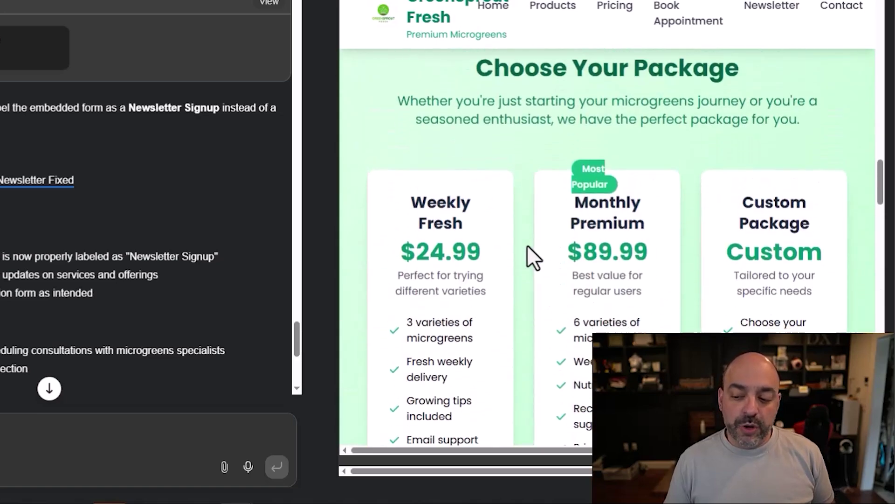
{"action": "scroll", "coordinate": [527, 247], "scroll_direction": "down", "scroll_amount": 5}
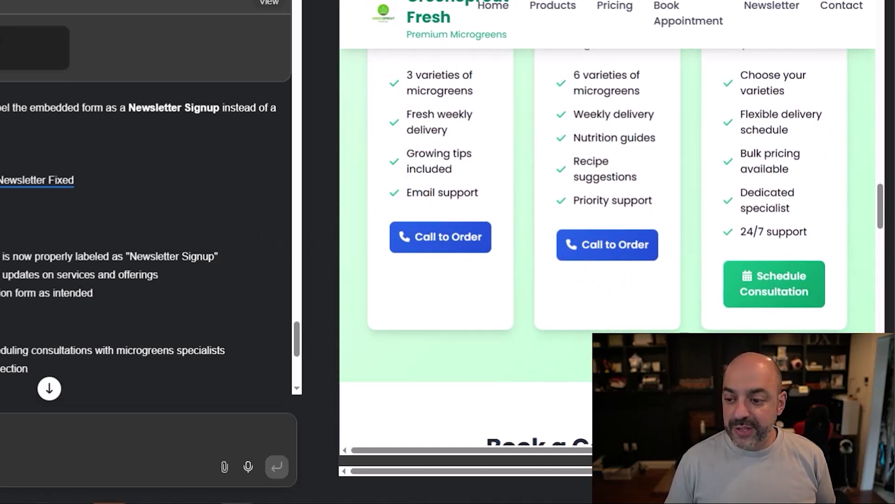
{"action": "left_click", "coordinate": [779, 268]}
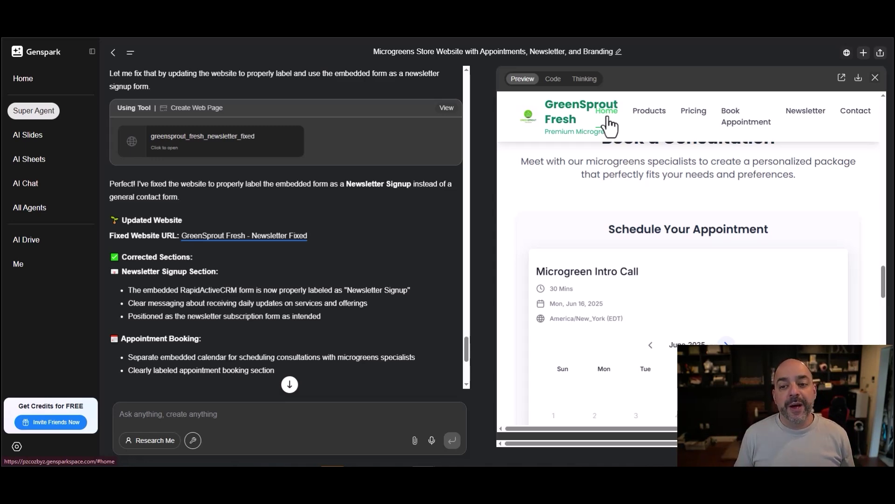
{"action": "left_click", "coordinate": [561, 84]}
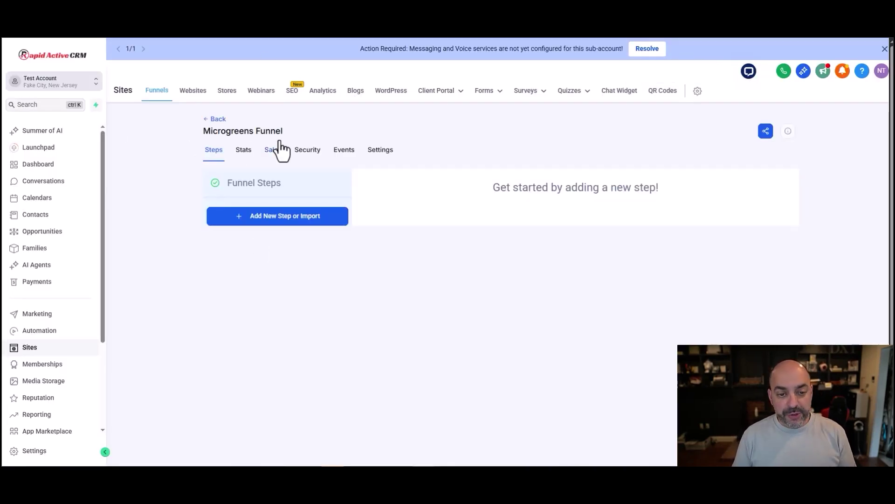
In the CRM, add a funnel step named "Microgreens Home Page" with the path "/home" to the Microgreens Funnel.
{"action": "left_click", "coordinate": [275, 217]}
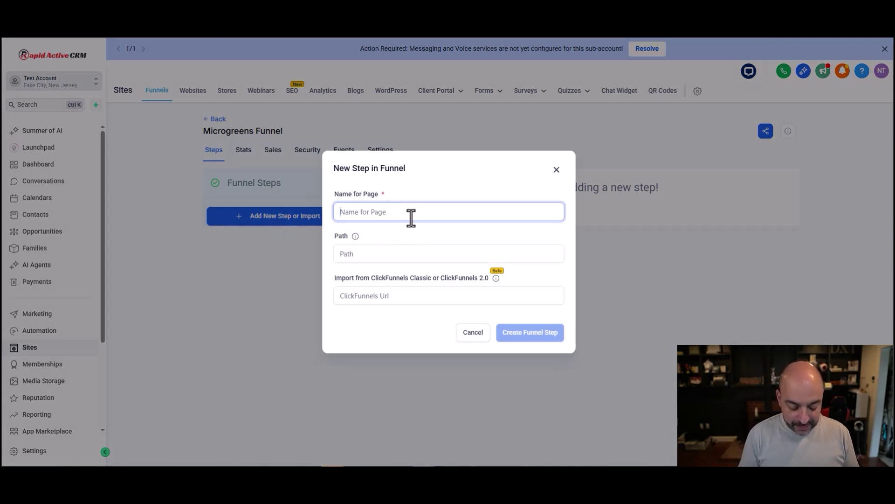
{"action": "type", "text": "La"}
{"action": "type", "text": "nding page"}
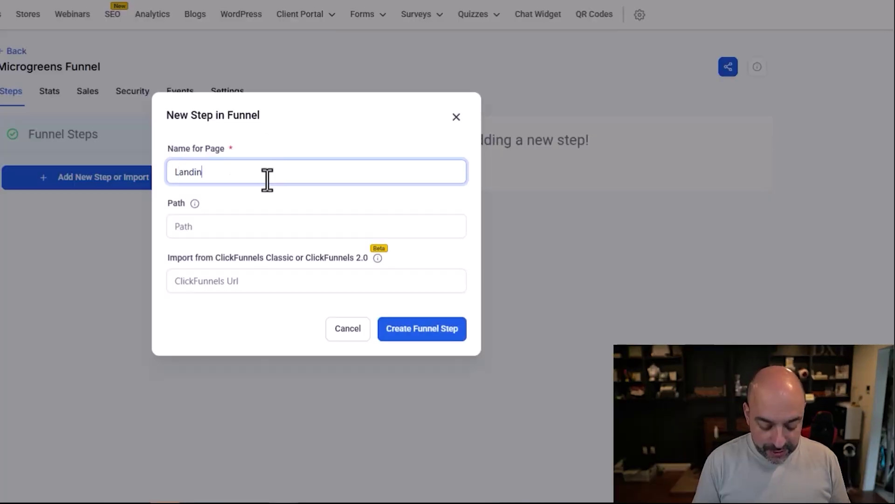
{"action": "left_click", "coordinate": [275, 233]}
{"action": "type", "text": "/home"}
{"action": "left_click_drag", "start_coordinate": [231, 179], "coordinate": [103, 180]}
{"action": "type", "text": "Micro"}
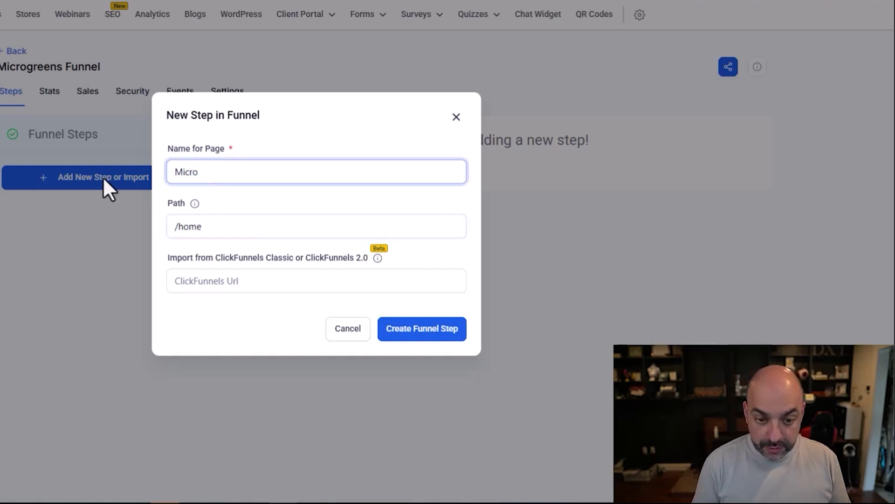
{"action": "type", "text": "greens Home Page"}
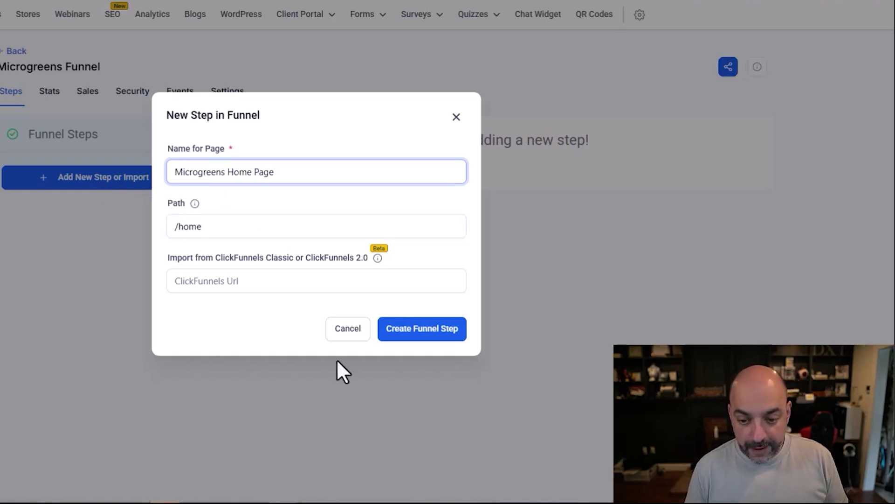
{"action": "left_click", "coordinate": [424, 330]}
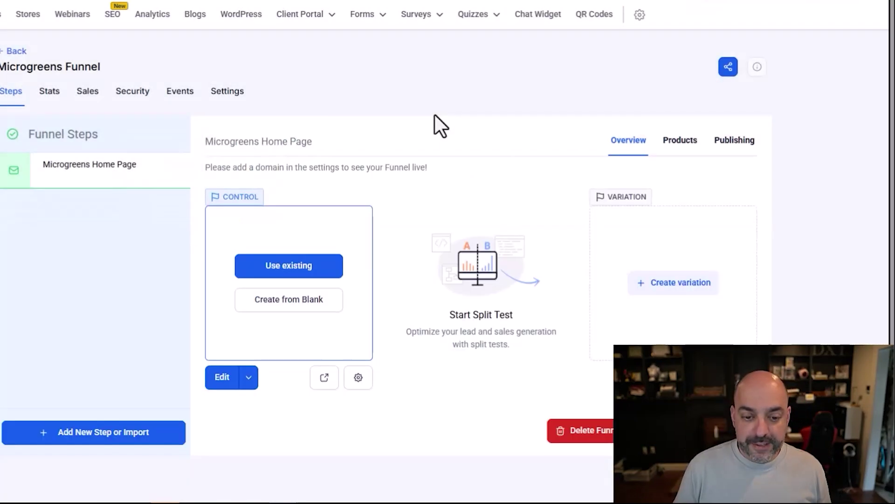
Create the home page from blank and add a section containing a one-column row.
{"action": "left_click", "coordinate": [295, 305]}
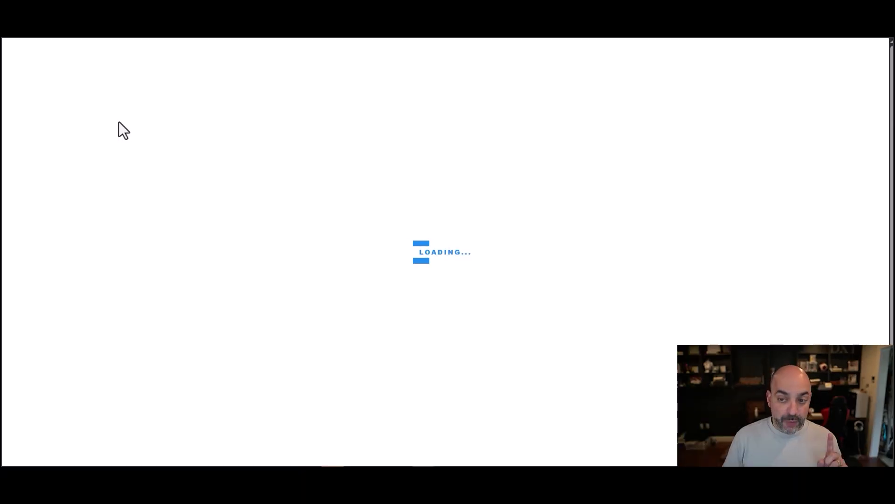
{"action": "left_click_drag", "start_coordinate": [149, 160], "coordinate": [368, 182]}
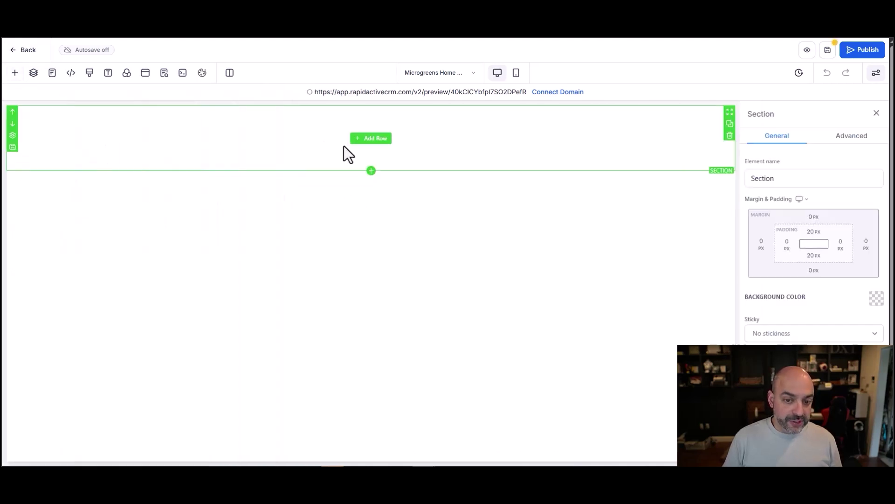
{"action": "left_click", "coordinate": [371, 138]}
{"action": "left_click_drag", "start_coordinate": [133, 156], "coordinate": [387, 161]}
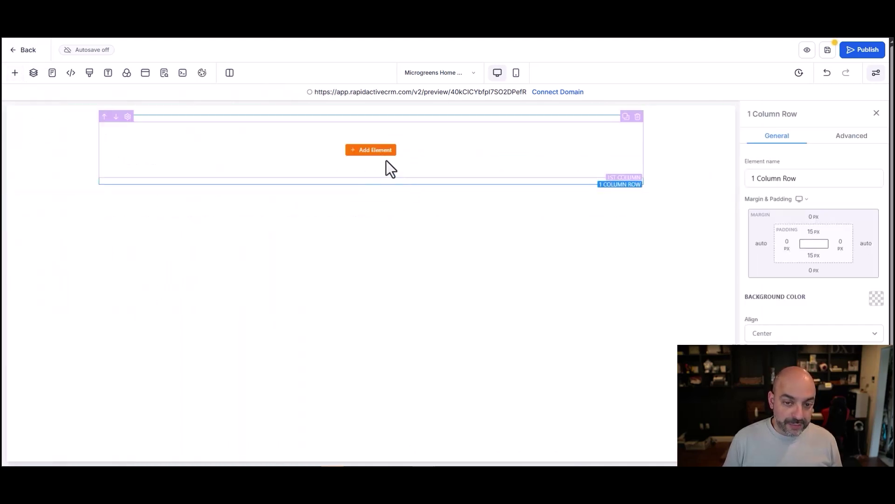
Add a custom Code element to the row's column.
{"action": "left_click", "coordinate": [373, 151]}
{"action": "scroll", "coordinate": [202, 257], "scroll_direction": "down", "scroll_amount": 5}
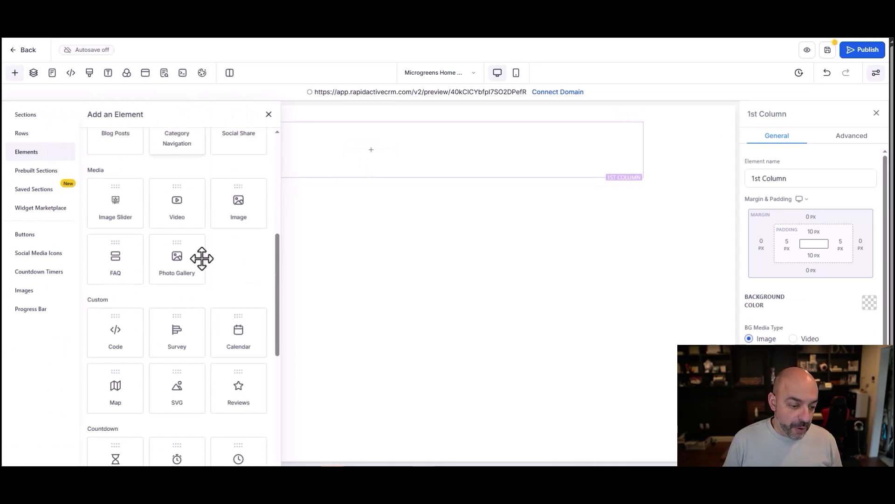
{"action": "scroll", "coordinate": [201, 258], "scroll_direction": "down", "scroll_amount": 2}
{"action": "left_click_drag", "start_coordinate": [132, 233], "coordinate": [186, 230]}
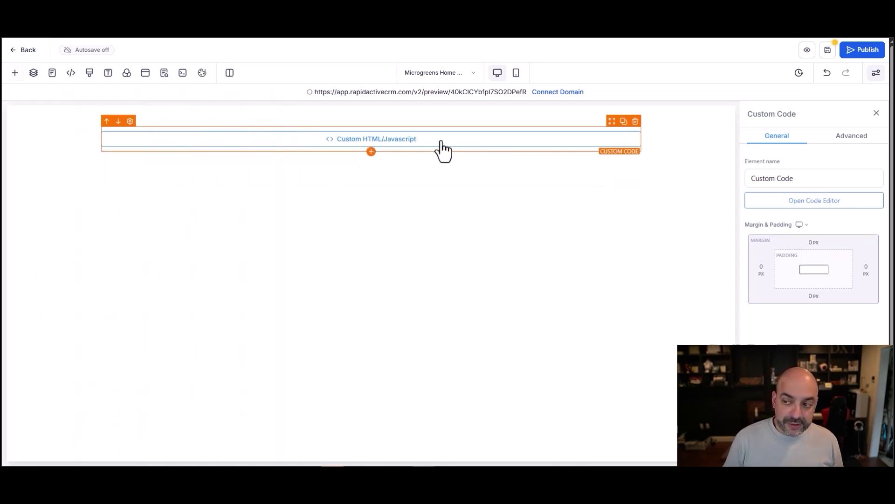
Copy the website code from Genspark into the Custom Code element's editor, save it and preview the page.
{"action": "left_click", "coordinate": [831, 204]}
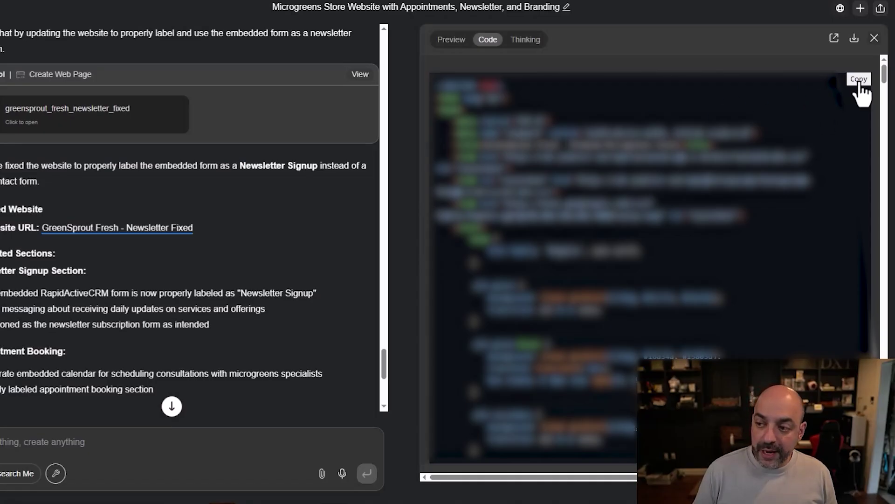
{"action": "left_click", "coordinate": [855, 80]}
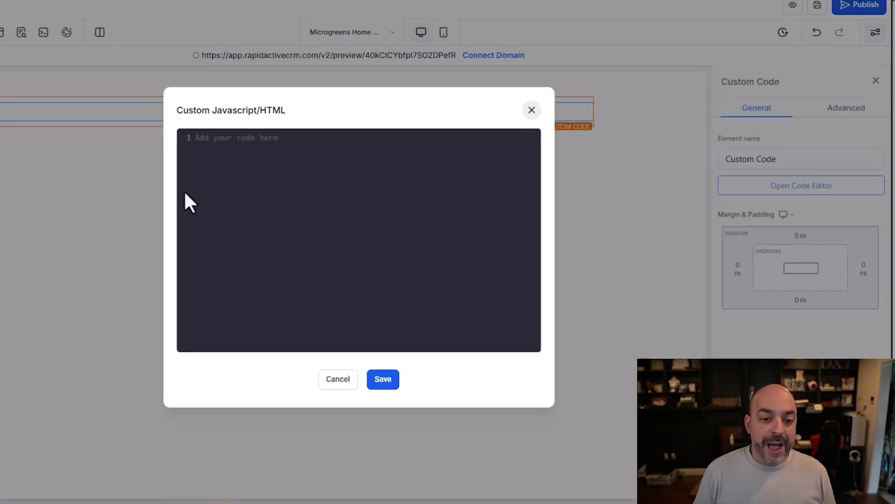
{"action": "left_click", "coordinate": [224, 142]}
{"action": "key", "text": "ctrl+v"}
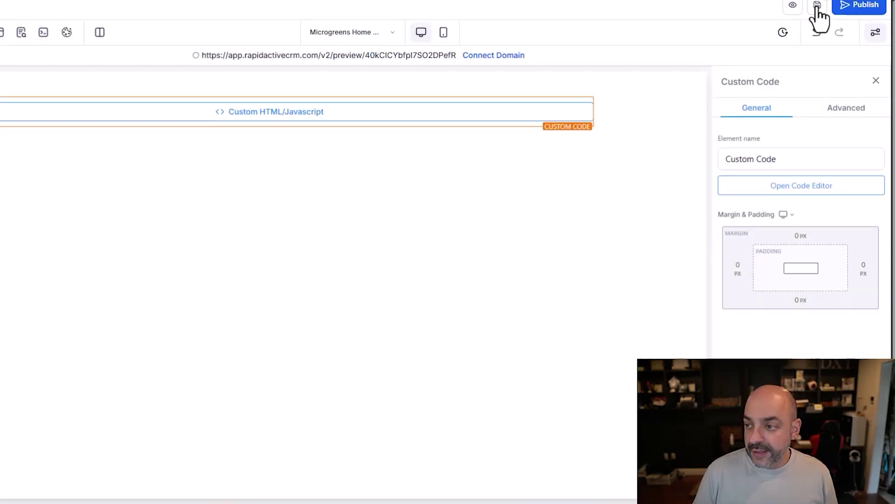
{"action": "left_click", "coordinate": [793, 6]}
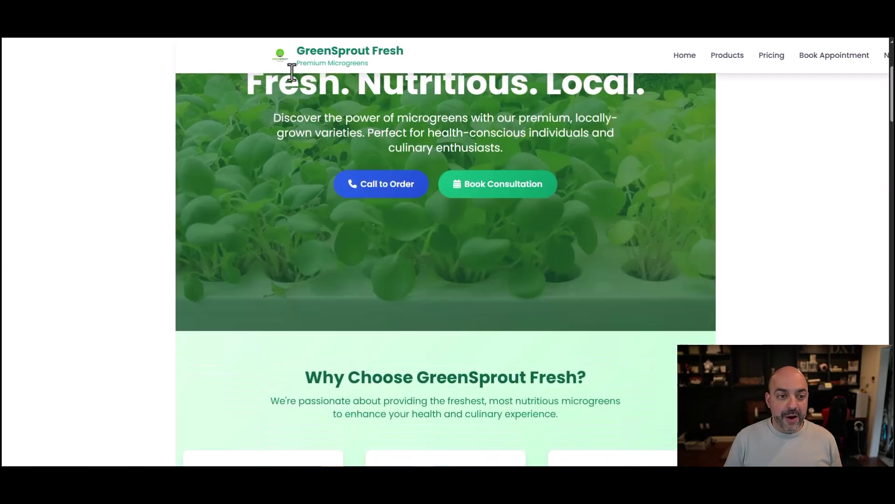
Ask Genspark to fix the website, explaining that everything moved to the left when it was added to the site.
{"action": "scroll", "coordinate": [292, 75], "scroll_direction": "up", "scroll_amount": 1}
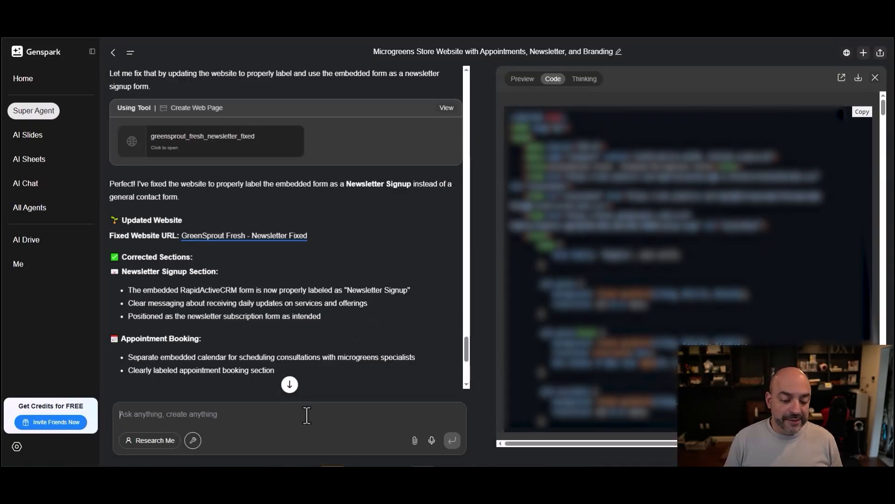
{"action": "type", "text": "Fo"}
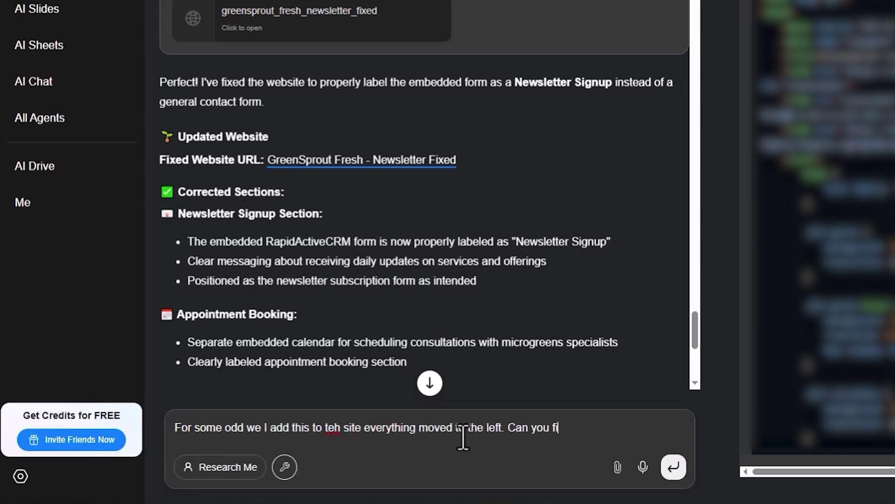
{"action": "key", "text": "Return"}
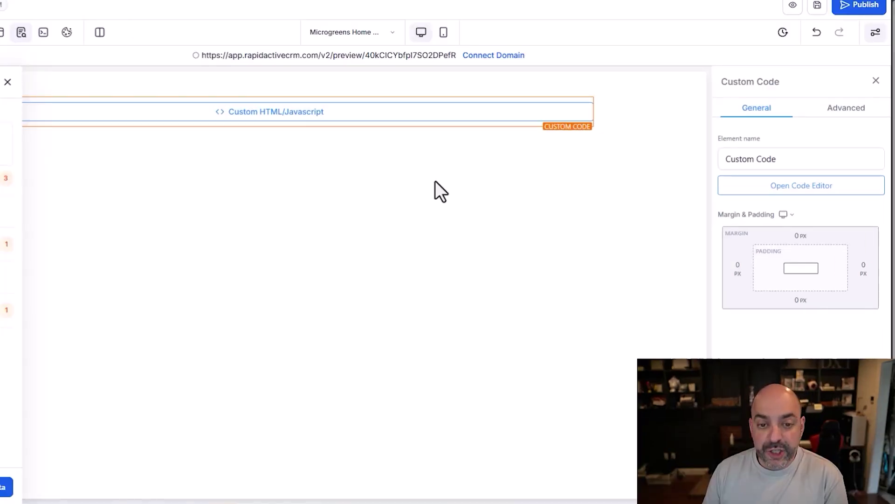
Copy the alignment-fixed website code from Genspark into the home page's Custom Code element, save it and review the page preview.
{"action": "left_click", "coordinate": [799, 190]}
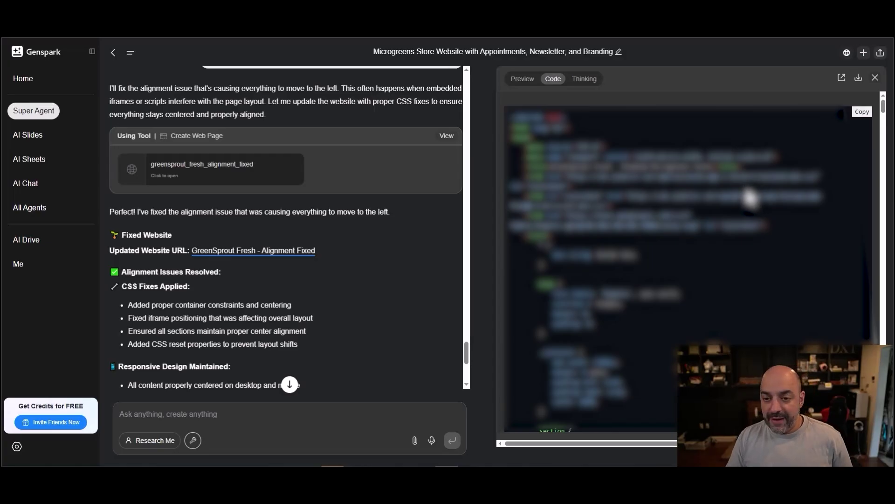
{"action": "left_click", "coordinate": [842, 114]}
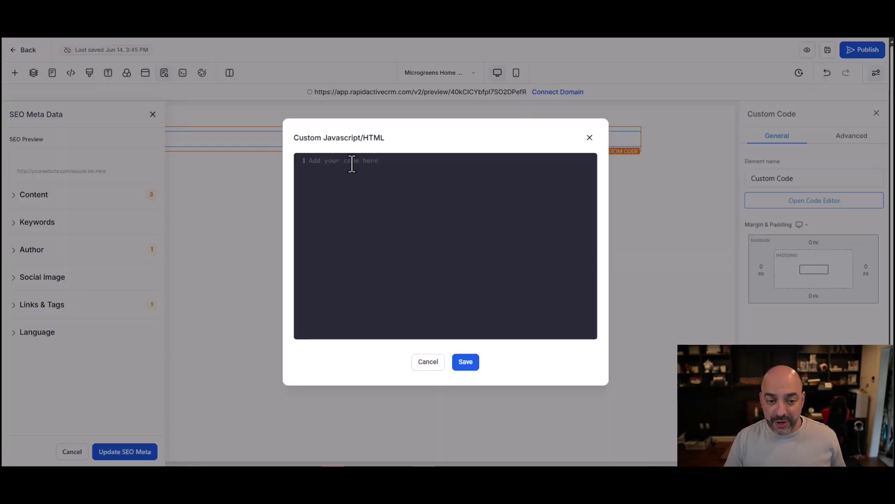
{"action": "left_click", "coordinate": [352, 164]}
{"action": "key", "text": "ctrl+v"}
{"action": "left_click", "coordinate": [466, 362]}
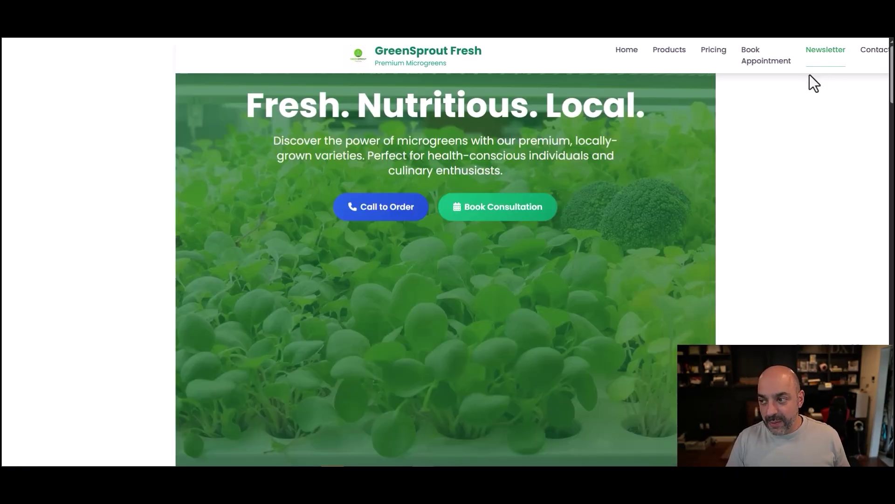
{"action": "scroll", "coordinate": [580, 160], "scroll_direction": "down", "scroll_amount": 20}
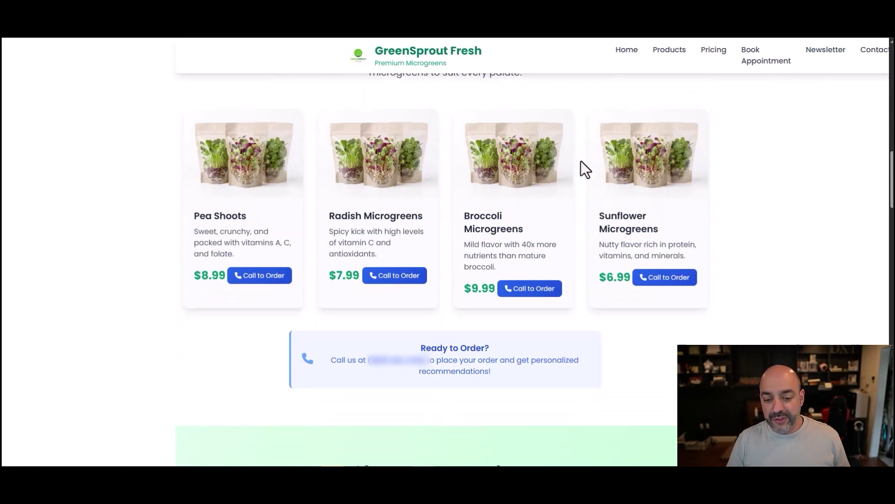
{"action": "scroll", "coordinate": [581, 161], "scroll_direction": "down", "scroll_amount": 15}
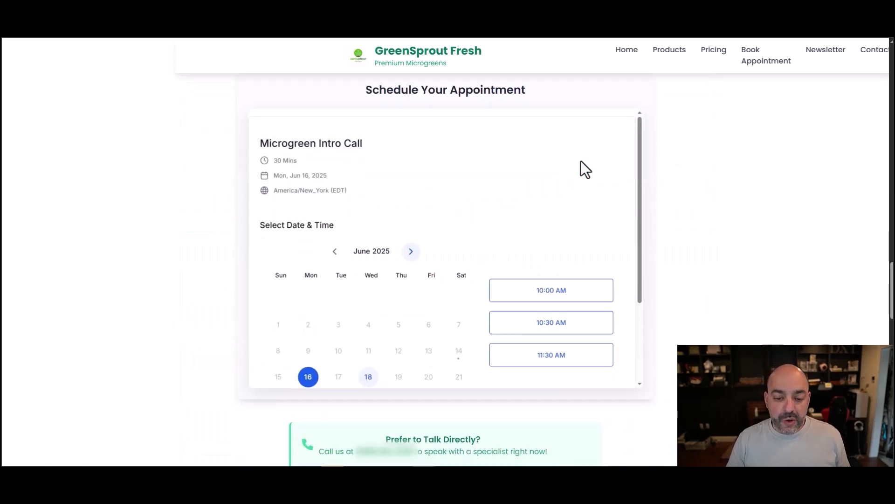
{"action": "scroll", "coordinate": [606, 194], "scroll_direction": "up", "scroll_amount": 5}
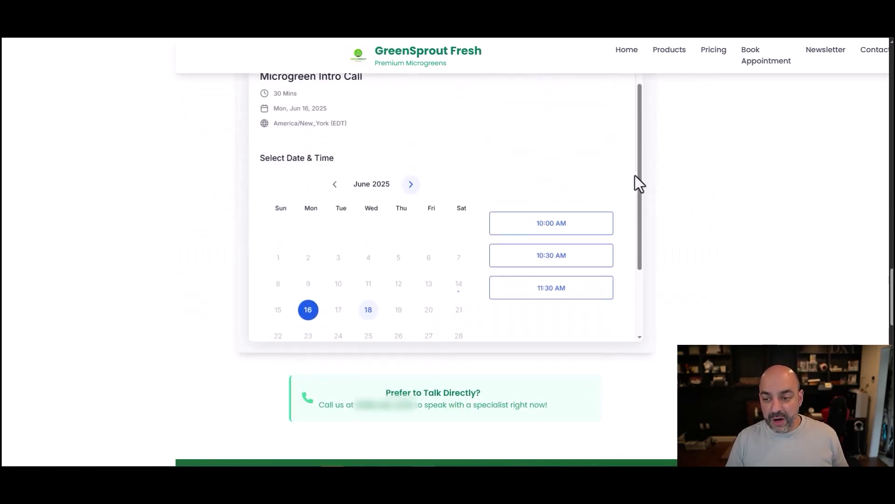
{"action": "scroll", "coordinate": [584, 231], "scroll_direction": "down", "scroll_amount": 15}
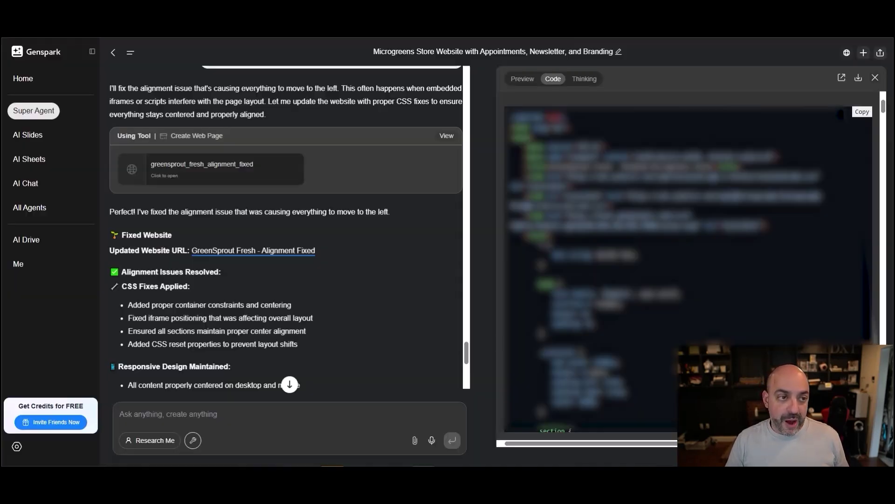
Ask Genspark with the prompt "great now give a welcome email for the newsletter".
{"action": "type", "text": "great now give a"}
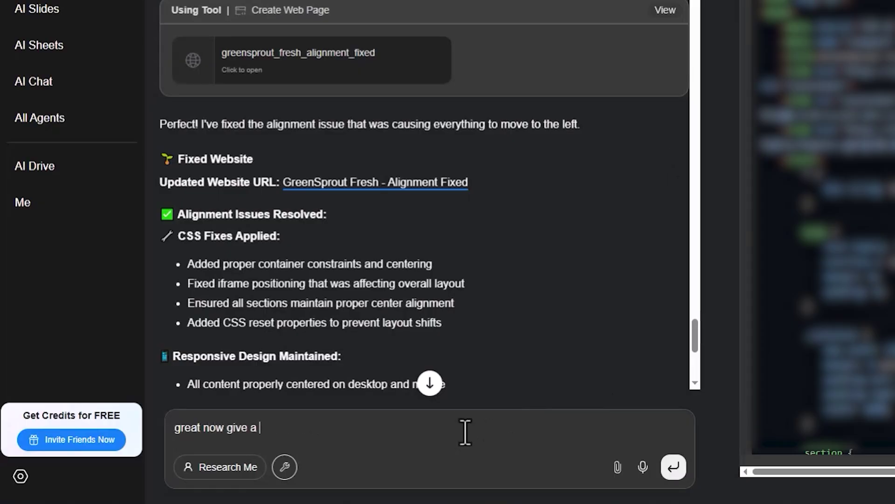
{"action": "type", "text": " welcome email for tyhe"}
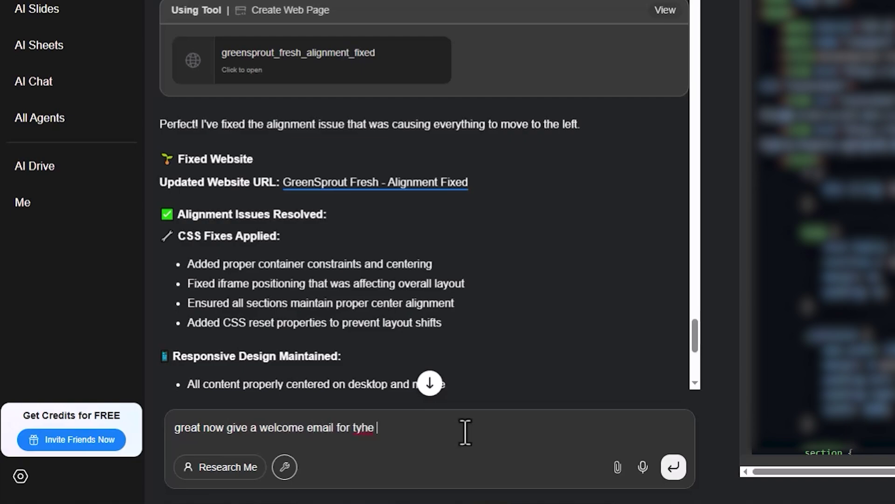
{"action": "key", "text": "BackSpace"}
{"action": "key", "text": "BackSpace"}
{"action": "key", "text": "BackSpace"}
{"action": "key", "text": "BackSpace"}
{"action": "key", "text": "BackSpace"}
{"action": "type", "text": "the newsletter"}
{"action": "key", "text": "Return"}
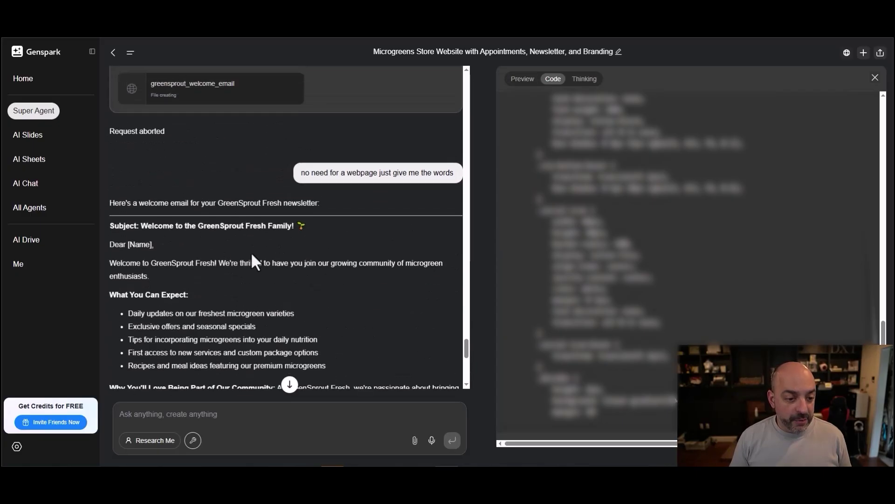
Copy the subject "Welcome to the GreenSprout Fresh Family!" from Genspark into the Subject of the newsletter workflow's email action.
{"action": "left_click_drag", "start_coordinate": [306, 132], "coordinate": [141, 132]}
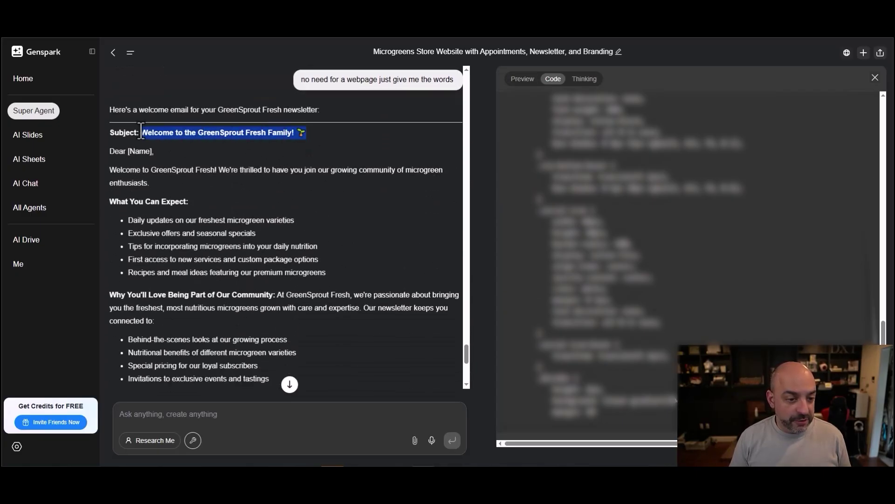
{"action": "right_click", "coordinate": [171, 137]}
{"action": "left_click", "coordinate": [187, 147]}
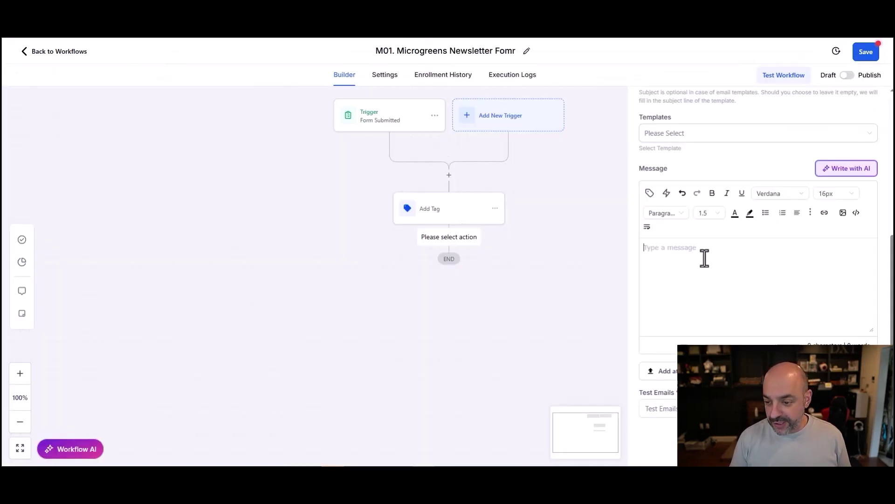
{"action": "key", "text": "ctrl+v"}
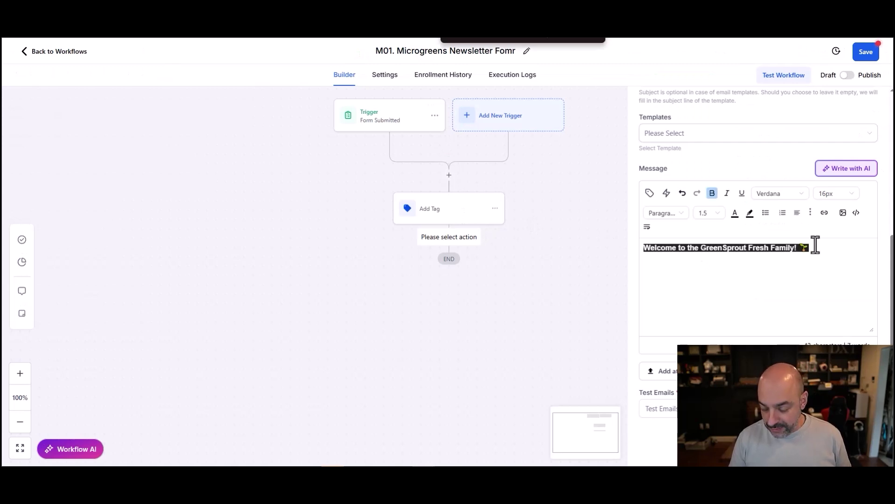
{"action": "scroll", "coordinate": [793, 233], "scroll_direction": "up", "scroll_amount": 2}
{"action": "left_click", "coordinate": [670, 176]}
{"action": "key", "text": "ctrl+v"}
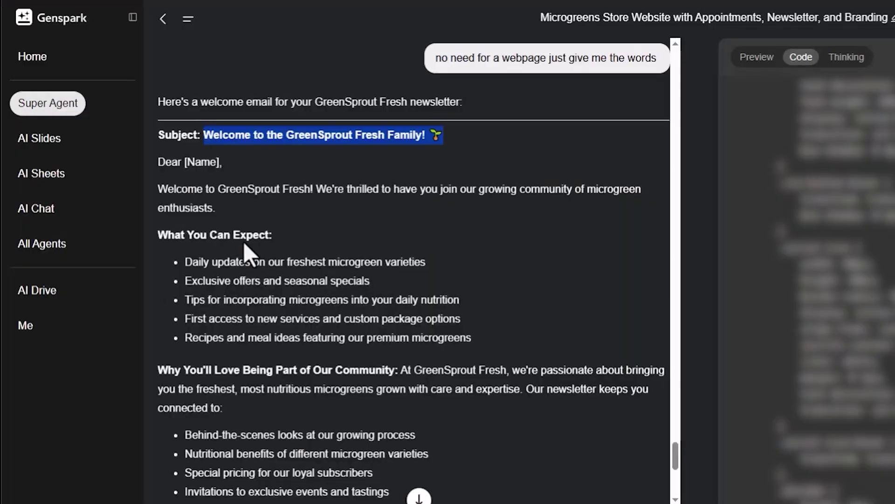
Copy the welcome email's body text from Genspark into the Message of the workflow's email action.
{"action": "scroll", "coordinate": [243, 242], "scroll_direction": "down", "scroll_amount": 2}
{"action": "mouse_move", "coordinate": [159, 92]}
{"action": "left_mouse_down"}
{"action": "mouse_move", "coordinate": [410, 379]}
{"action": "mouse_move", "coordinate": [406, 394]}
{"action": "mouse_move", "coordinate": [405, 267]}
{"action": "mouse_move", "coordinate": [419, 360]}
{"action": "mouse_move", "coordinate": [481, 390]}
{"action": "left_mouse_up"}
{"action": "scroll", "coordinate": [408, 387], "scroll_direction": "down", "scroll_amount": 5}
{"action": "scroll", "coordinate": [419, 359], "scroll_direction": "down", "scroll_amount": 2}
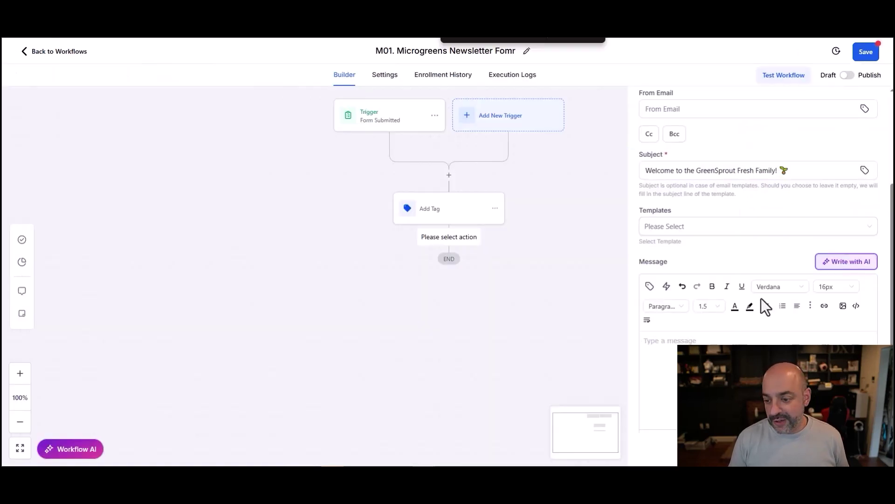
{"action": "key", "text": "ctrl+v"}
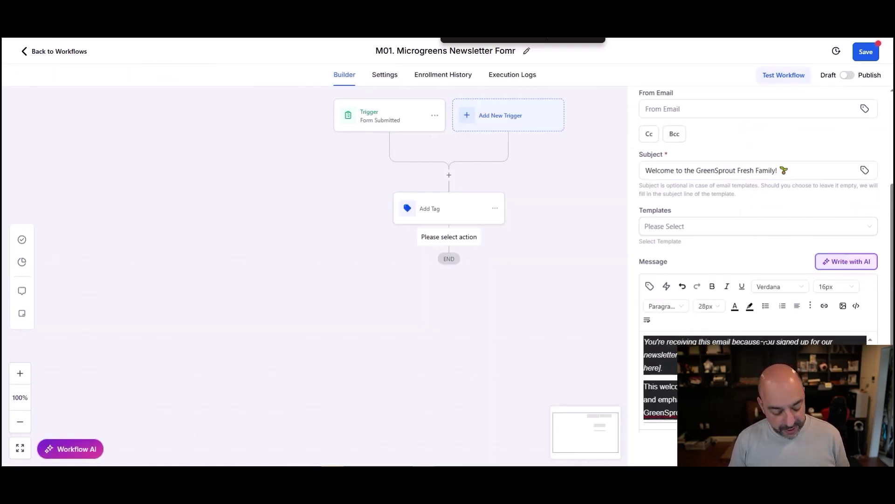
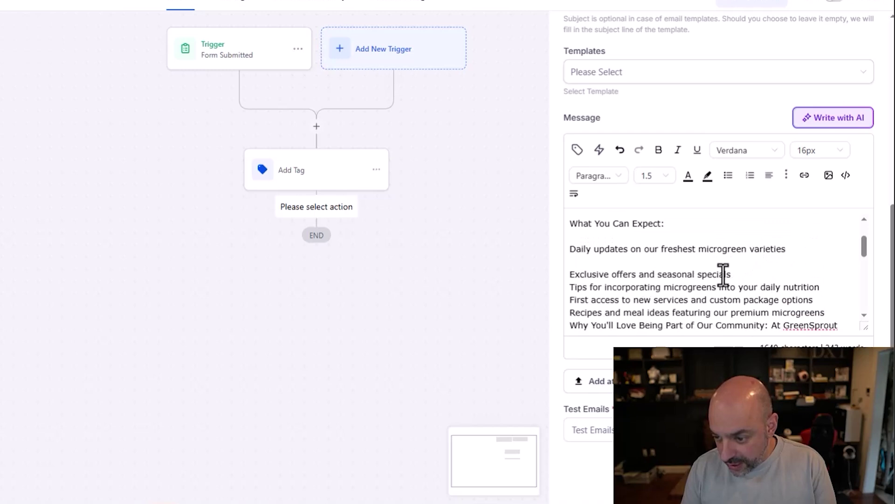
Format the message lines from "Exclusive offers and seasonal specials" through "Recipes and meal ideas featuring our premium microgreens" as a bulleted list.
{"action": "left_click_drag", "start_coordinate": [569, 274], "coordinate": [826, 317]}
{"action": "left_click", "coordinate": [729, 186]}
{"action": "scroll", "coordinate": [765, 254], "scroll_direction": "down", "scroll_amount": 3}
{"action": "scroll", "coordinate": [813, 297], "scroll_direction": "up", "scroll_amount": 1}
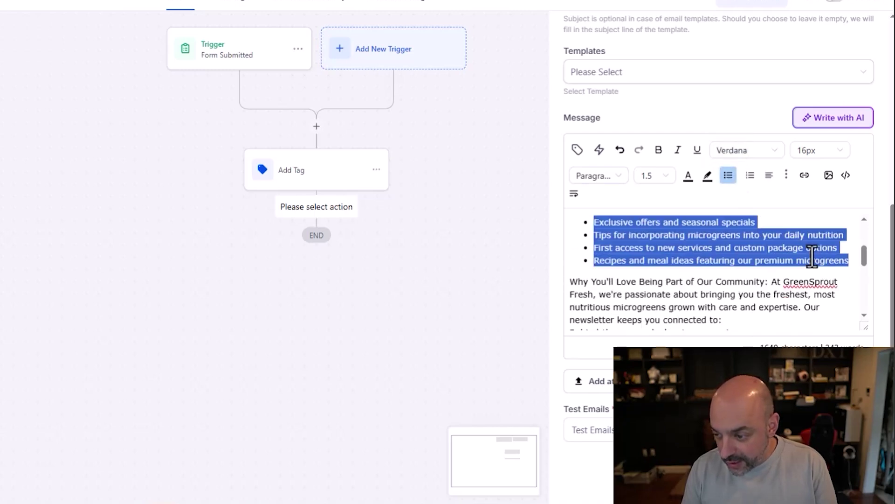
Separate the closing paragraphs of the welcome email message with blank lines.
{"action": "scroll", "coordinate": [812, 291], "scroll_direction": "down", "scroll_amount": 5}
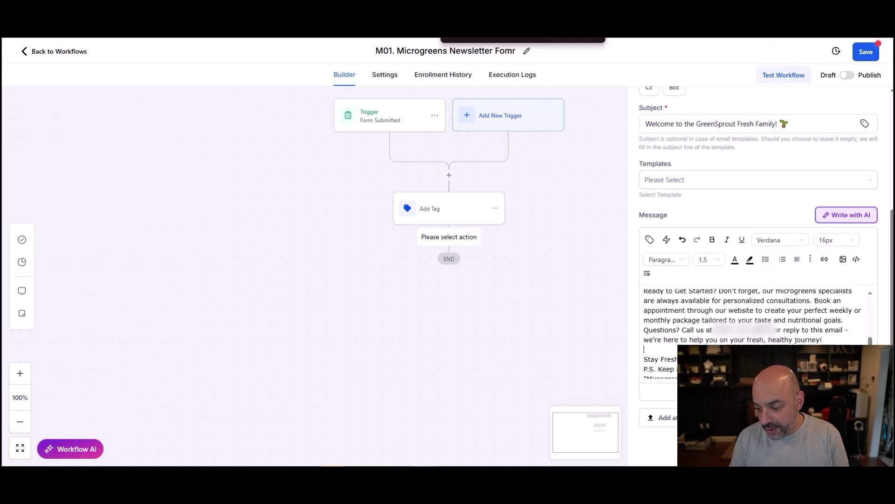
{"action": "scroll", "coordinate": [740, 340], "scroll_direction": "down", "scroll_amount": 5}
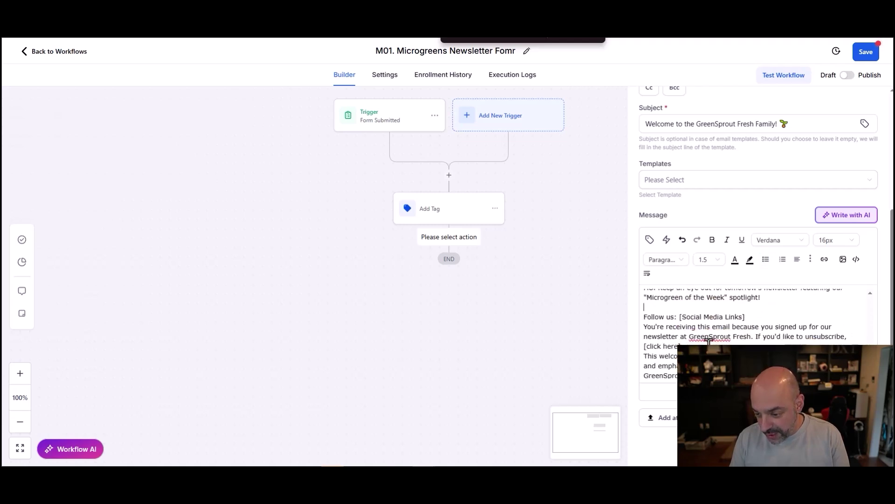
{"action": "key", "text": "Return"}
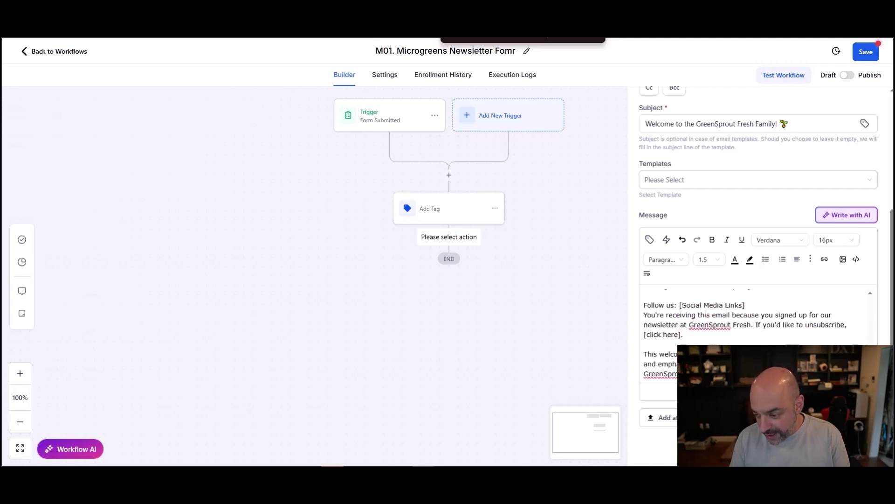
{"action": "scroll", "coordinate": [686, 326], "scroll_direction": "down", "scroll_amount": 1}
{"action": "left_click", "coordinate": [686, 318]}
{"action": "key", "text": "Return"}
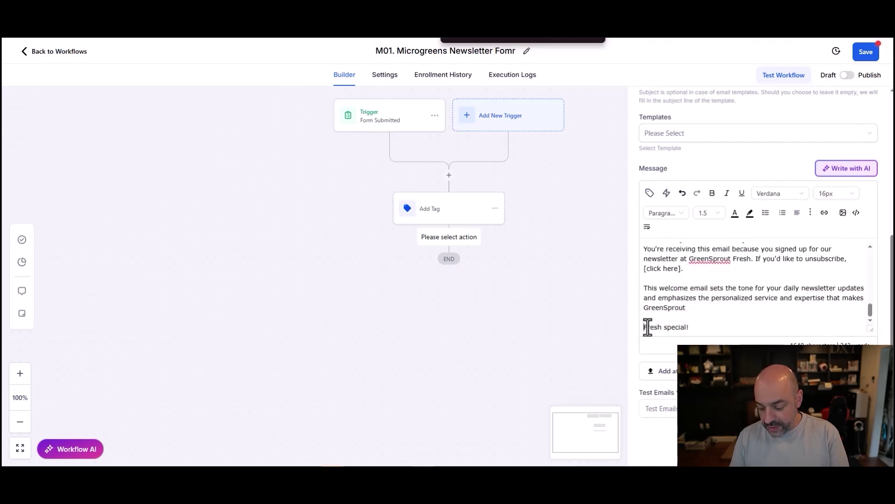
{"action": "key", "text": "BackSpace"}
Save the email action and the newsletter workflow, and return to the workflow list.
{"action": "left_click", "coordinate": [858, 450]}
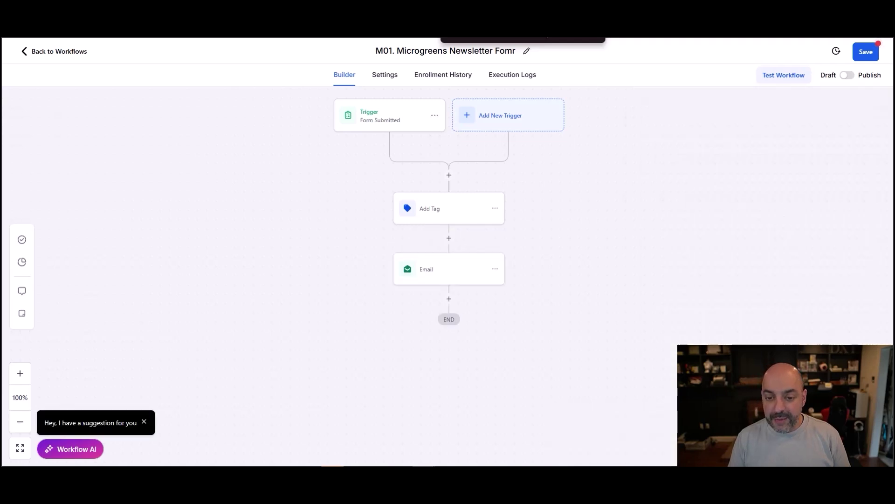
{"action": "left_click", "coordinate": [866, 51]}
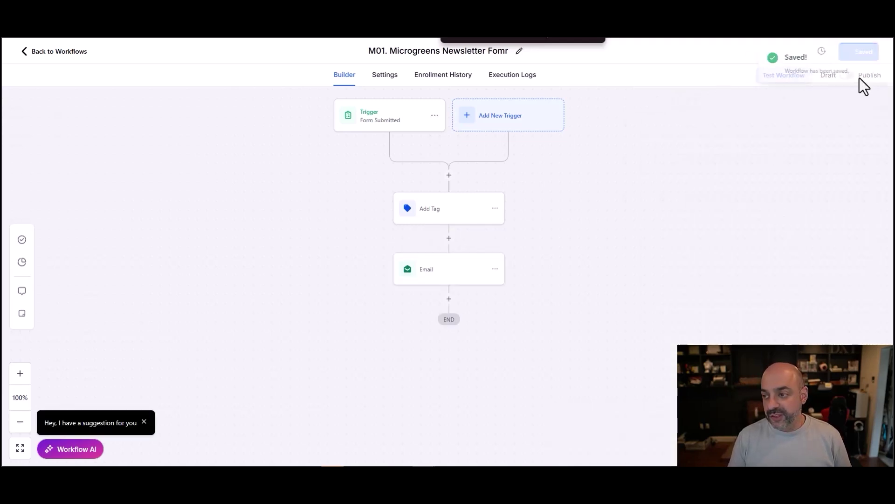
{"action": "left_click", "coordinate": [69, 52]}
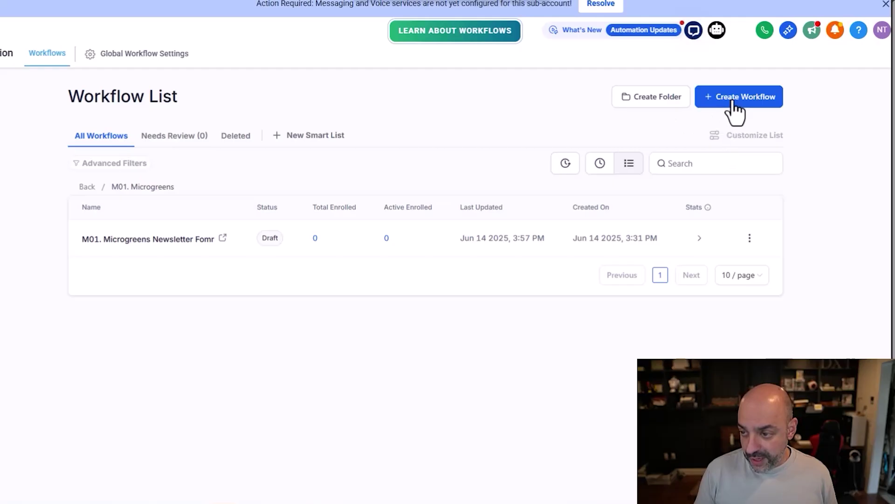
Create a workflow in the M01. Microgreens folder from the "Recipe - Appointment Confirmation + Reminder" recipe.
{"action": "left_click", "coordinate": [760, 128]}
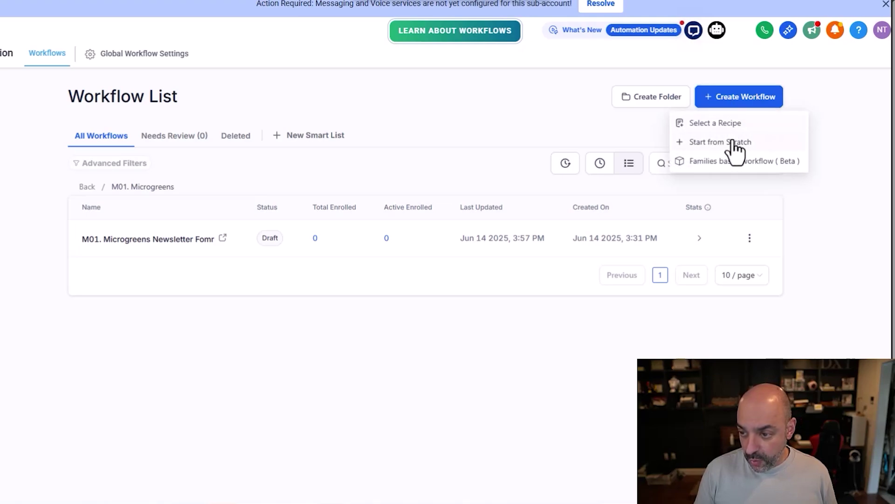
{"action": "left_click", "coordinate": [736, 125]}
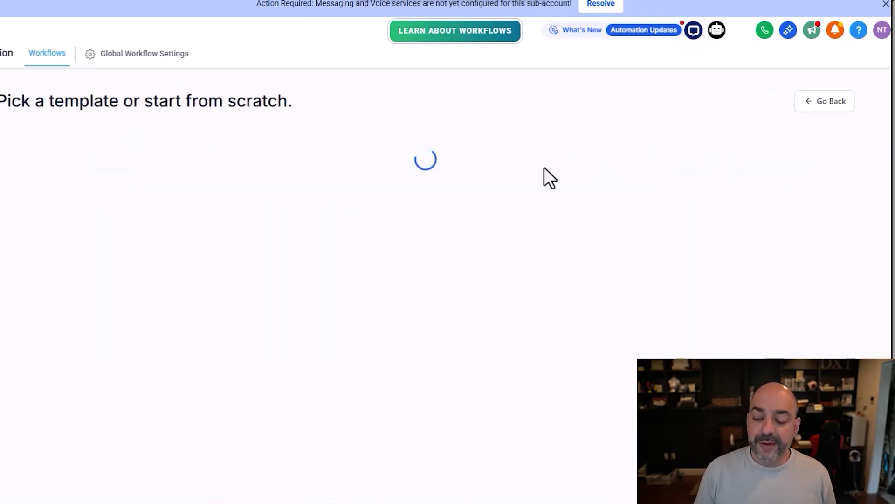
{"action": "scroll", "coordinate": [385, 224], "scroll_direction": "down", "scroll_amount": 15}
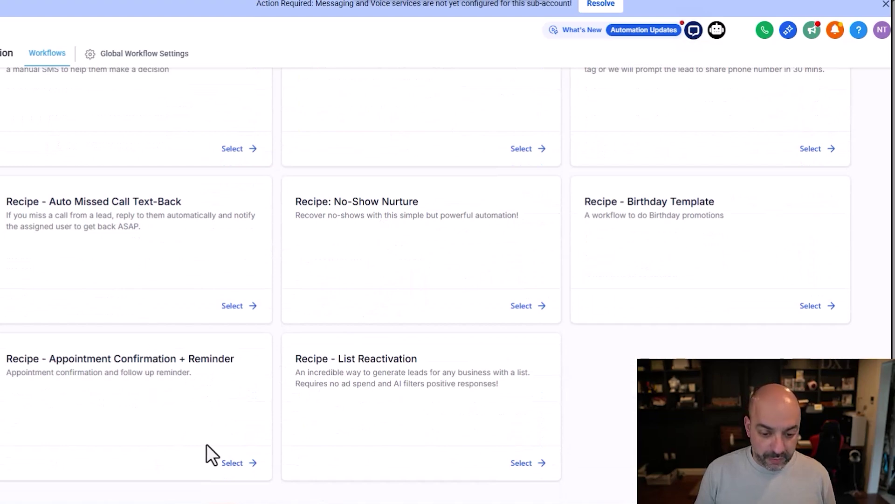
{"action": "left_click", "coordinate": [232, 463]}
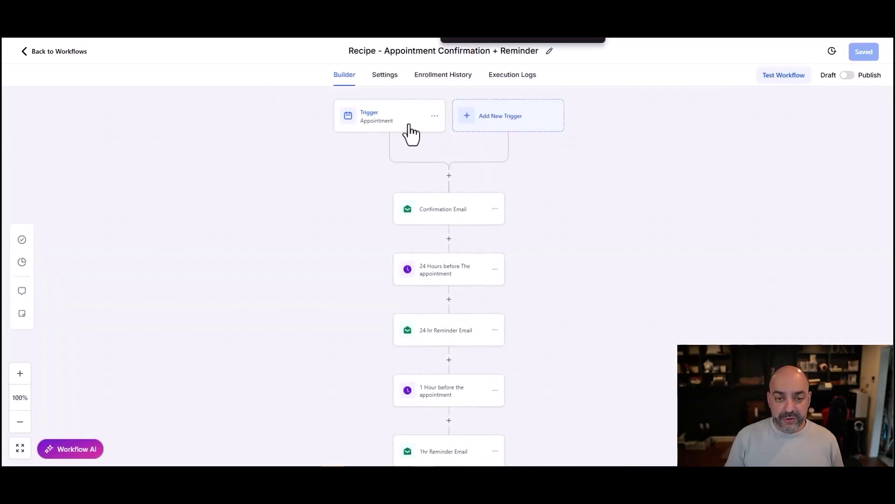
Add an "In calendar" filter for the microgreens calendar to the Appointment trigger and save the trigger.
{"action": "left_click", "coordinate": [409, 132]}
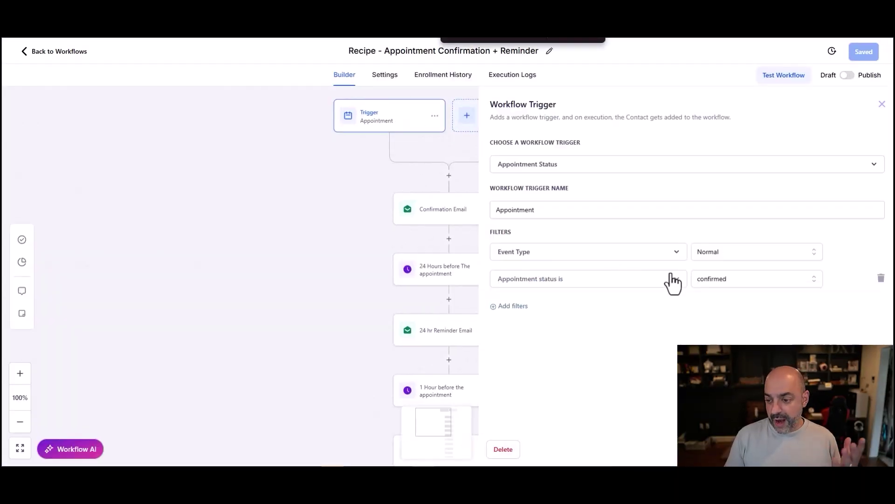
{"action": "left_click", "coordinate": [527, 306]}
{"action": "left_click", "coordinate": [530, 309]}
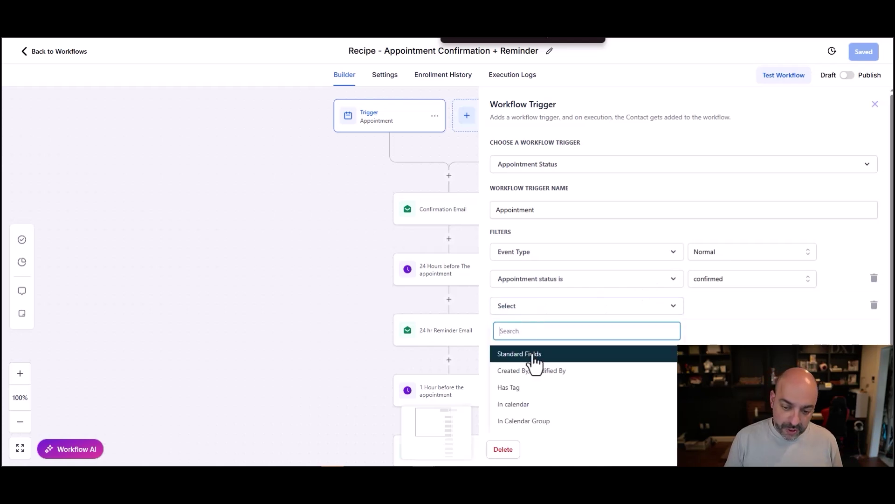
{"action": "left_click", "coordinate": [537, 405]}
{"action": "left_click", "coordinate": [724, 309]}
{"action": "type", "text": "micro"}
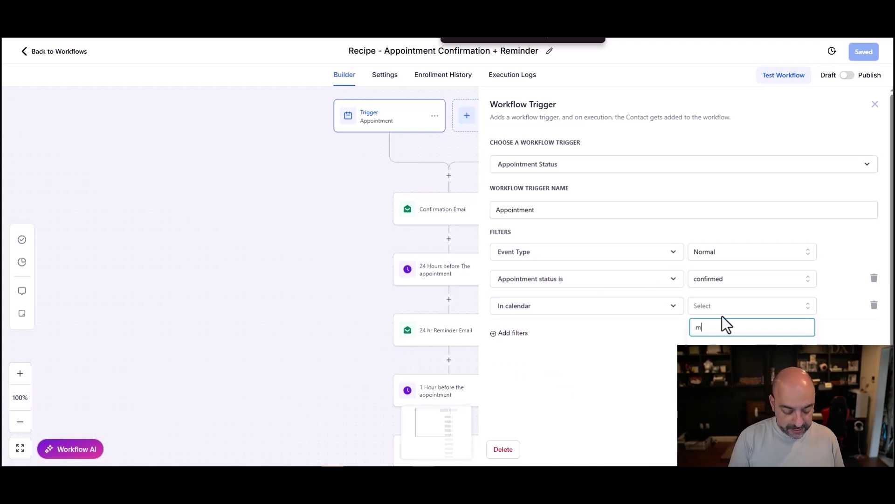
{"action": "key", "text": "Return"}
{"action": "left_click", "coordinate": [863, 449]}
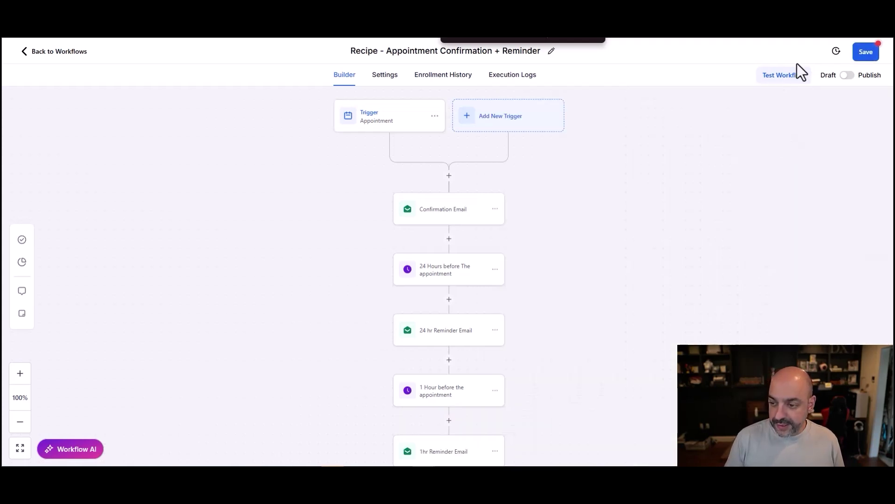
Save the appointment confirmation and reminder workflow and return to the workflow list.
{"action": "scroll", "coordinate": [456, 200], "scroll_direction": "down", "scroll_amount": 9}
{"action": "scroll", "coordinate": [492, 215], "scroll_direction": "up", "scroll_amount": 2}
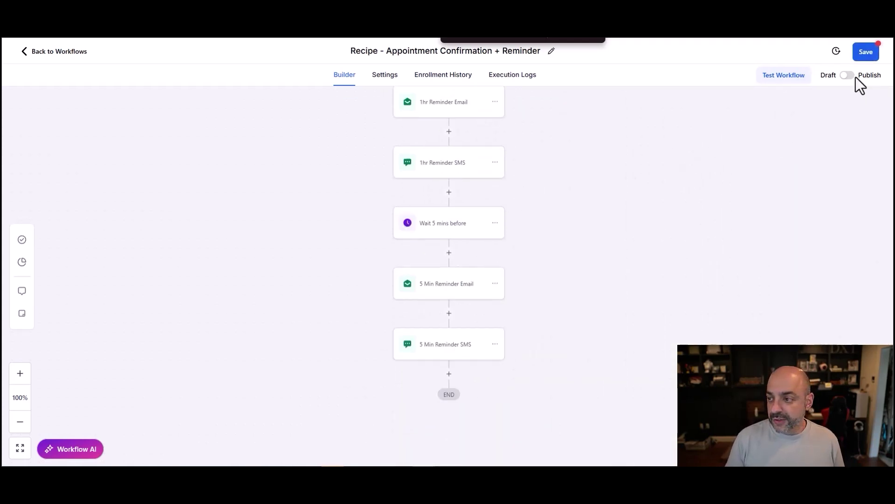
{"action": "left_click", "coordinate": [866, 52]}
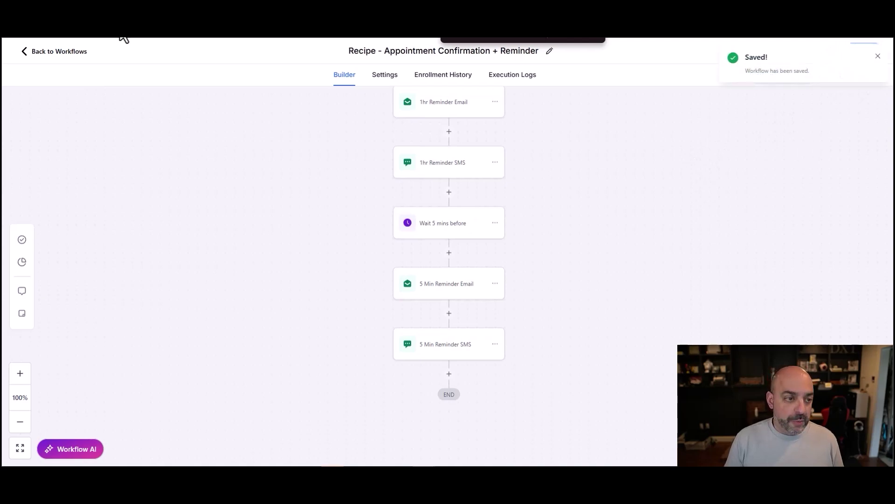
{"action": "left_click", "coordinate": [72, 56]}
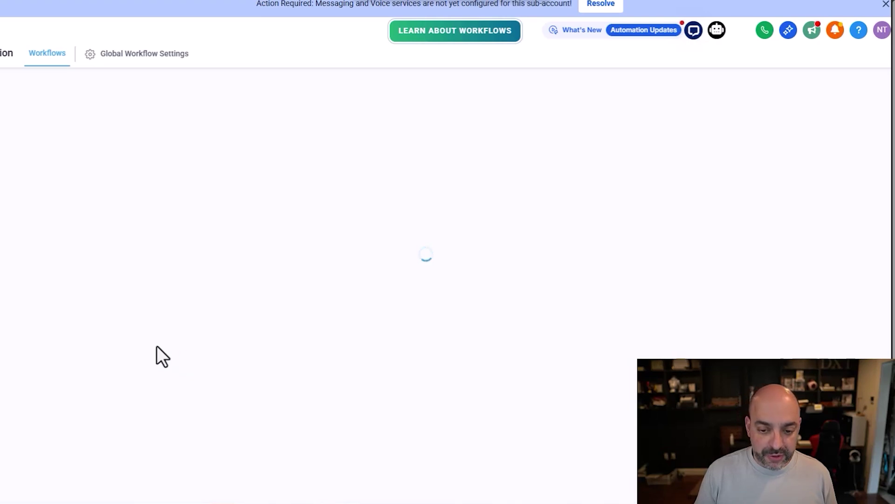
Rename the appointment recipe workflow as "M02. Appointment Confirmation + Reminder".
{"action": "left_click", "coordinate": [752, 293]}
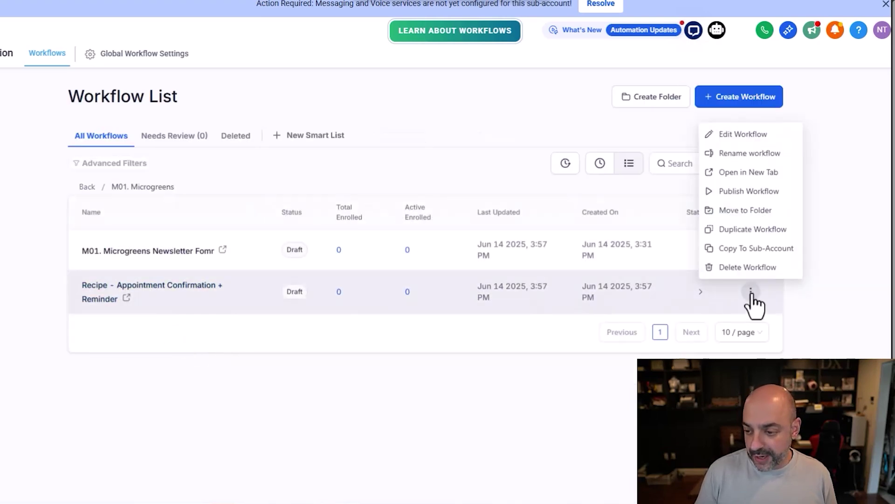
{"action": "left_click", "coordinate": [757, 156]}
{"action": "left_click_drag", "start_coordinate": [323, 303], "coordinate": [270, 310]}
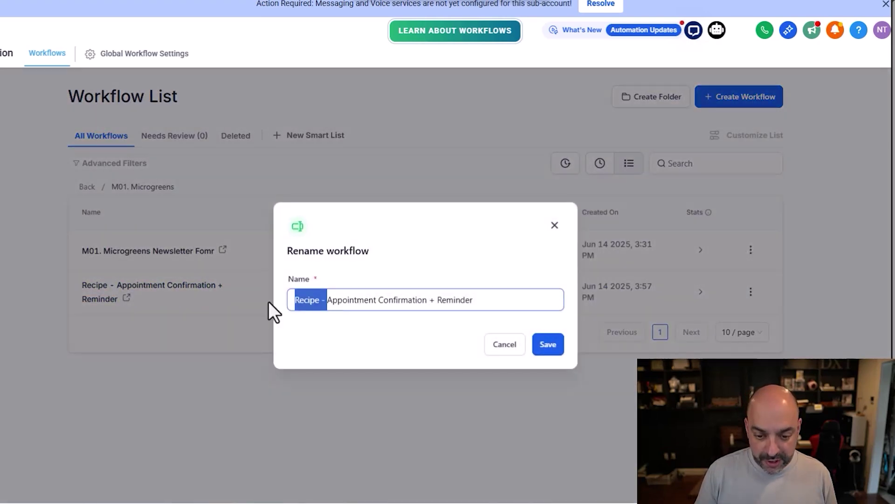
{"action": "type", "text": "M02."}
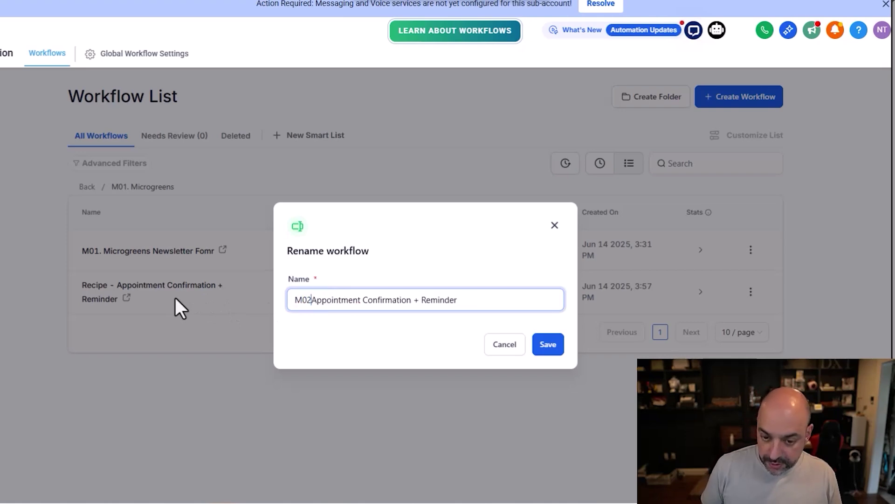
{"action": "left_click", "coordinate": [549, 347]}
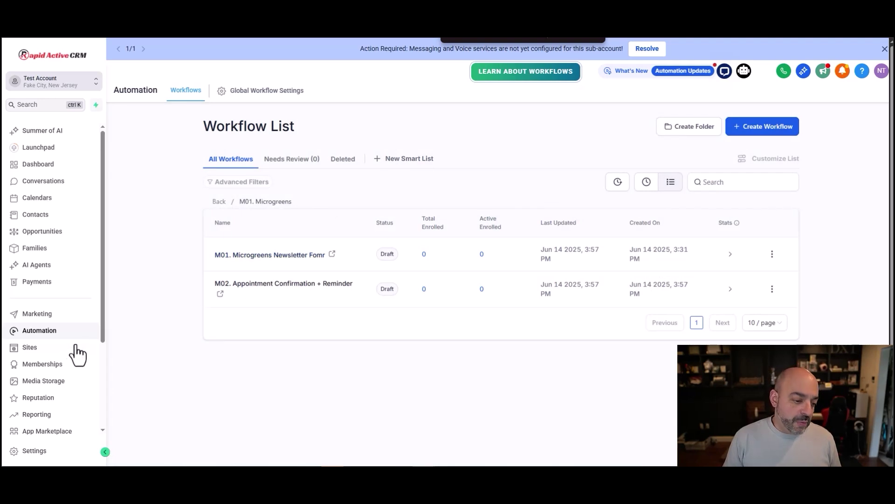
Open the management page of the automatedmarketer.live domain in the account's domain settings, dismissing the domain purchase offer.
{"action": "scroll", "coordinate": [58, 358], "scroll_direction": "down", "scroll_amount": 5}
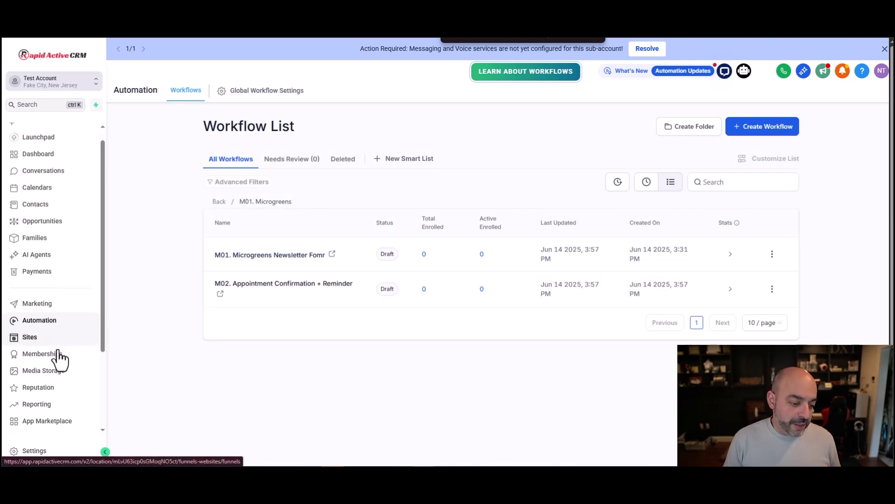
{"action": "left_click", "coordinate": [33, 451]}
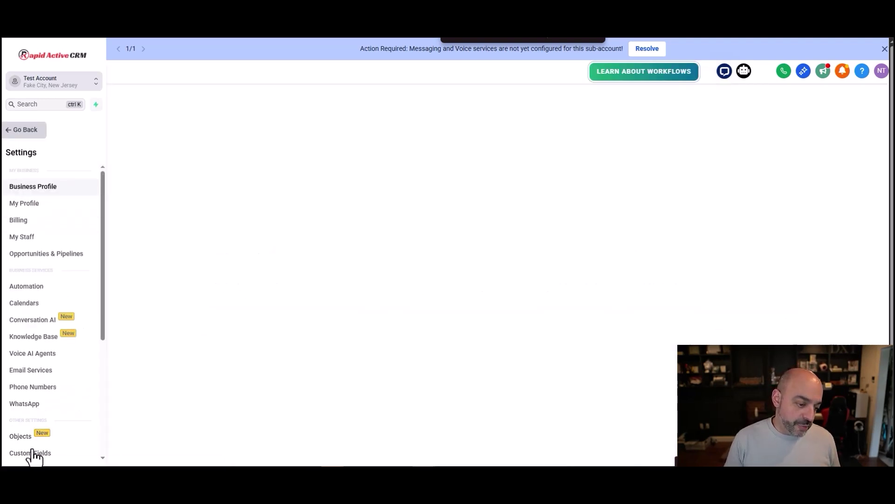
{"action": "scroll", "coordinate": [32, 336], "scroll_direction": "down", "scroll_amount": 4}
{"action": "left_click", "coordinate": [23, 317]}
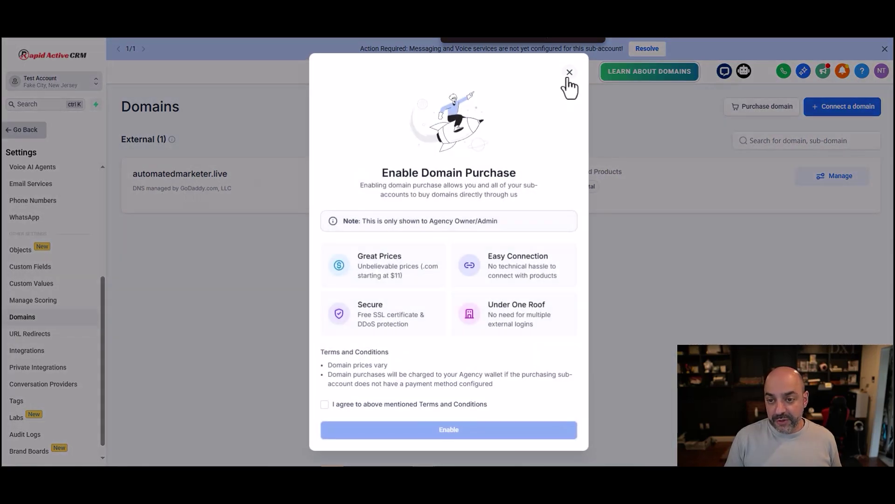
{"action": "left_click", "coordinate": [570, 73]}
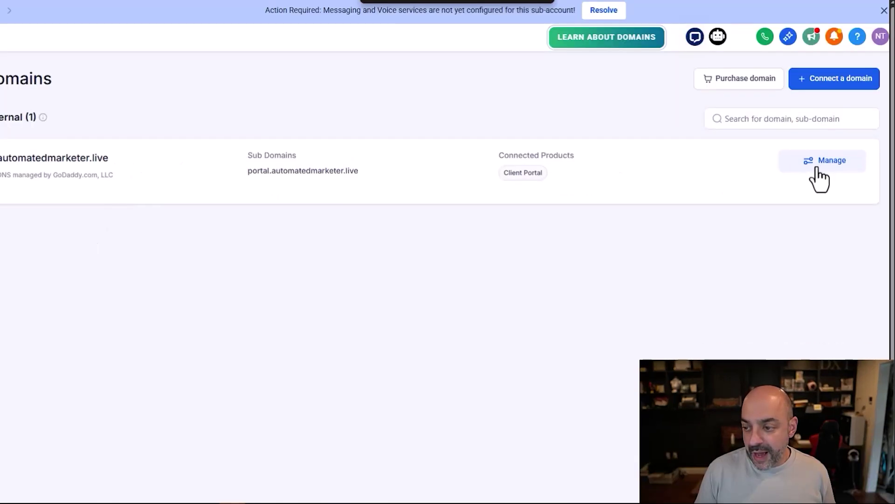
{"action": "left_click", "coordinate": [820, 168]}
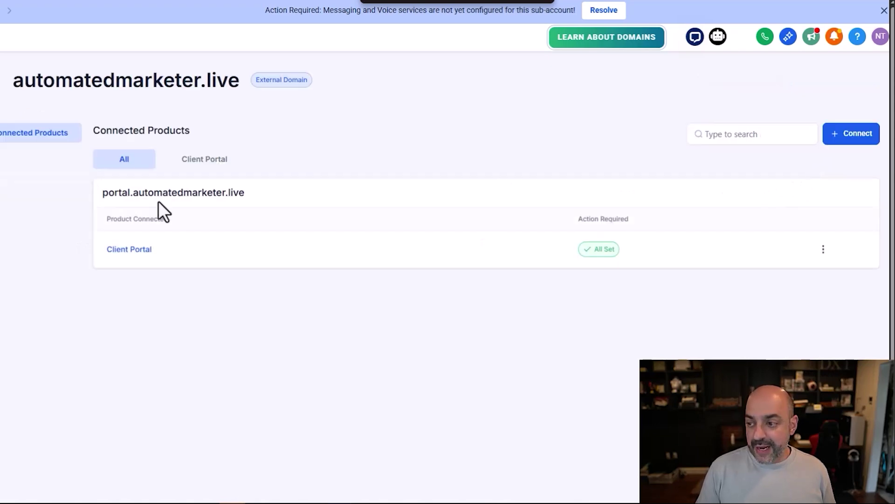
Start a Funnel/Website/Store/Blog/Webinar domain connection for the subdomain mircogreens.automatedmarketer.live.
{"action": "left_click", "coordinate": [858, 135]}
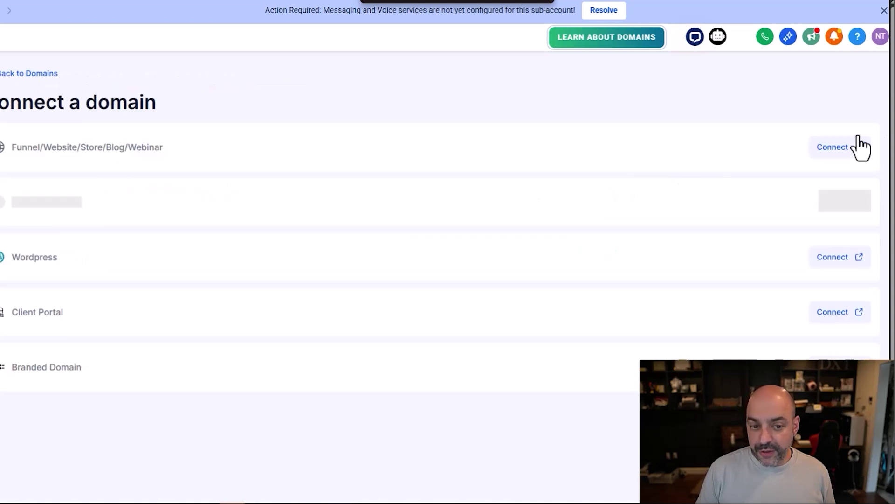
{"action": "left_click", "coordinate": [825, 156]}
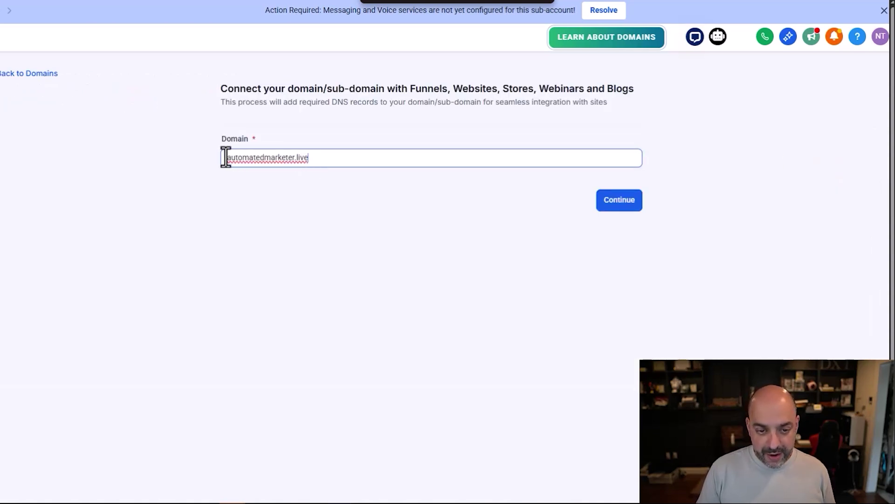
{"action": "type", "text": "microgreens"}
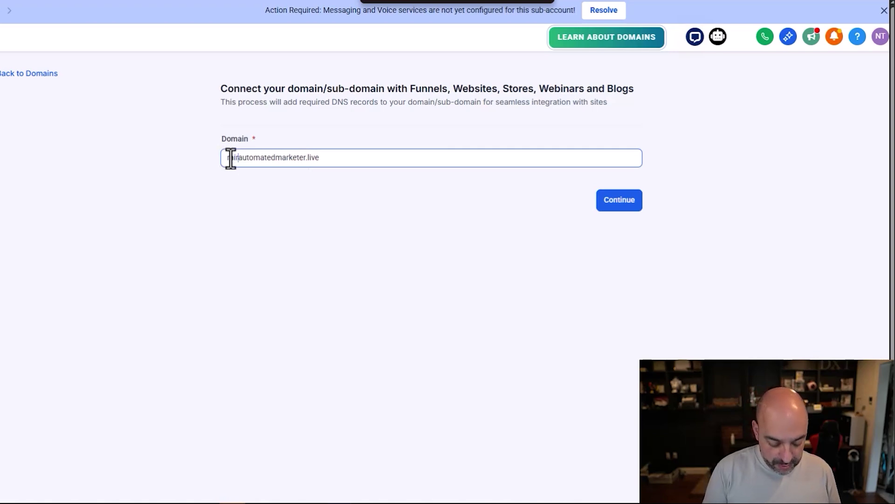
{"action": "type", "text": "."}
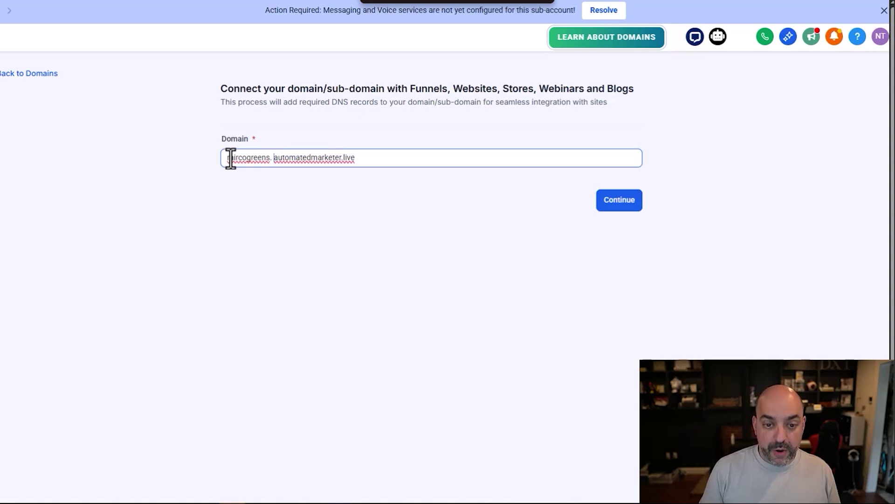
{"action": "key", "text": "Delete"}
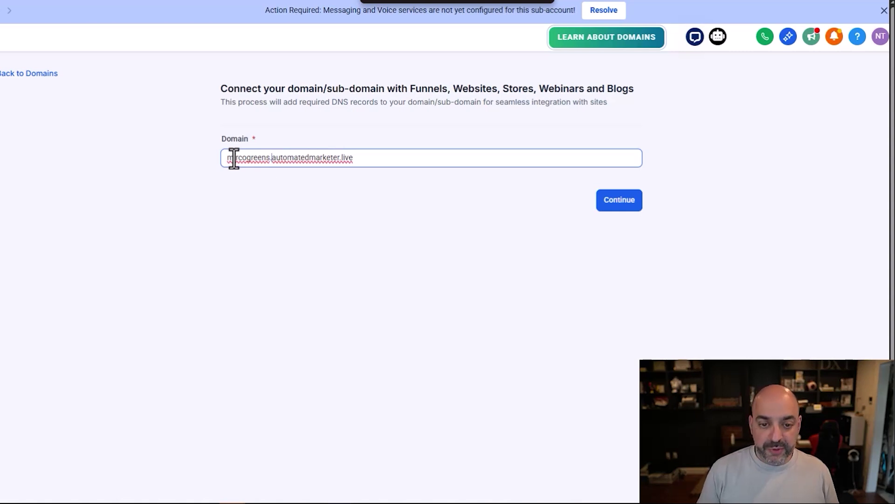
{"action": "left_click", "coordinate": [605, 199]}
Authorize LeadConnector to add the subdomain's CNAME record in Cloudflare.
{"action": "left_click", "coordinate": [497, 317]}
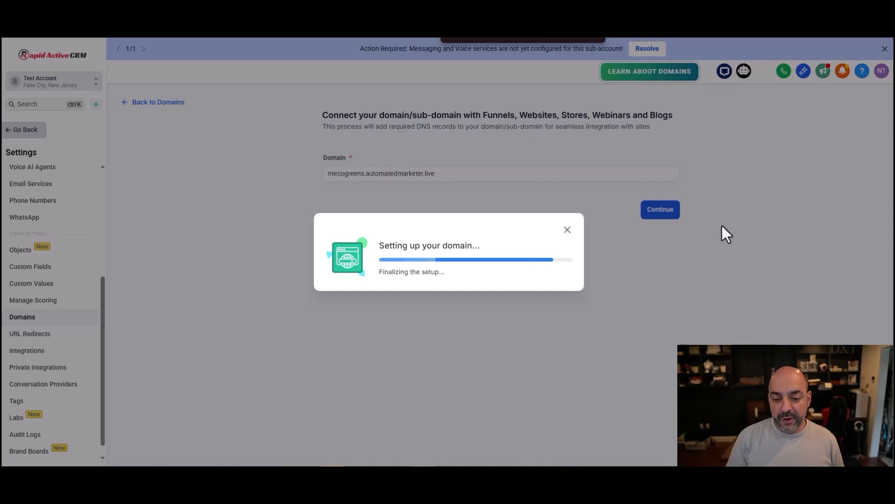
{"action": "left_click", "coordinate": [557, 331]}
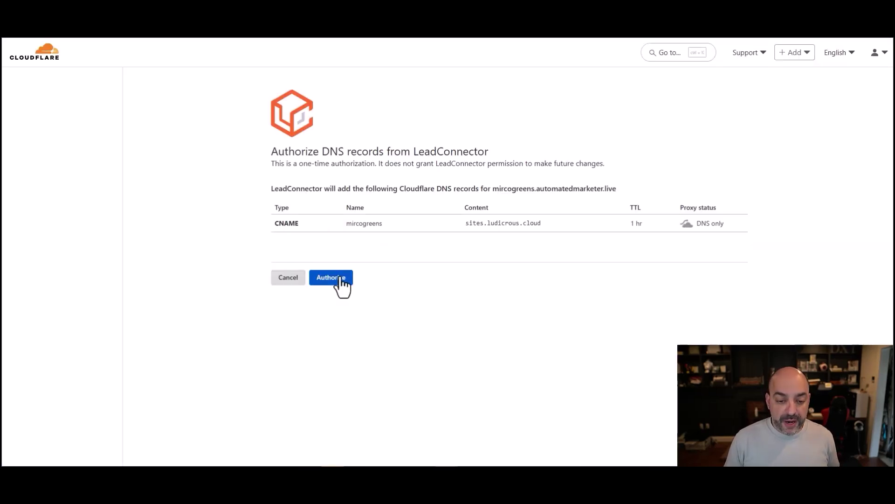
{"action": "left_click", "coordinate": [332, 277]}
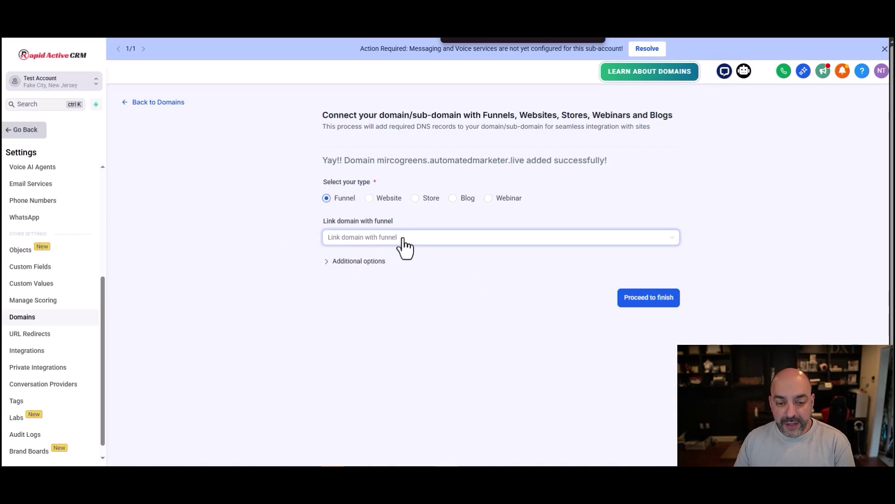
Link the new subdomain with the Microgreens Funnel and finish the domain connection.
{"action": "left_click", "coordinate": [404, 238]}
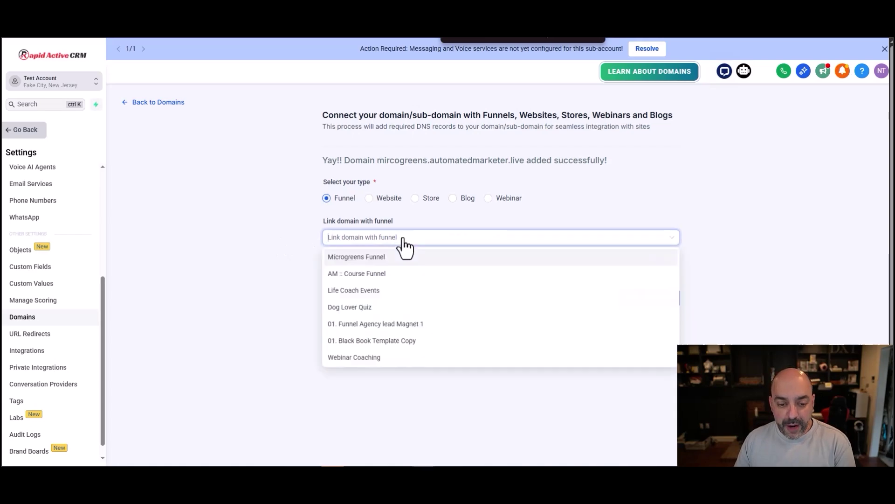
{"action": "left_click", "coordinate": [386, 257]}
{"action": "left_click", "coordinate": [655, 338]}
Open mircogreens.automatedmarketer.live in a new browser tab and look through the live page down to its footer.
{"action": "left_click_drag", "start_coordinate": [378, 160], "coordinate": [524, 160]}
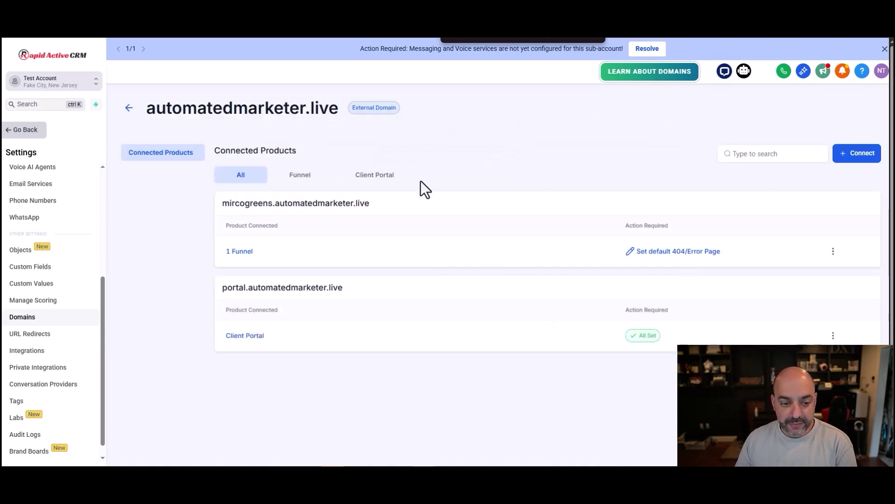
{"action": "left_click_drag", "start_coordinate": [223, 203], "coordinate": [370, 203]}
{"action": "right_click", "coordinate": [292, 214]}
{"action": "left_click", "coordinate": [303, 223]}
{"action": "key", "text": "ctrl+t"}
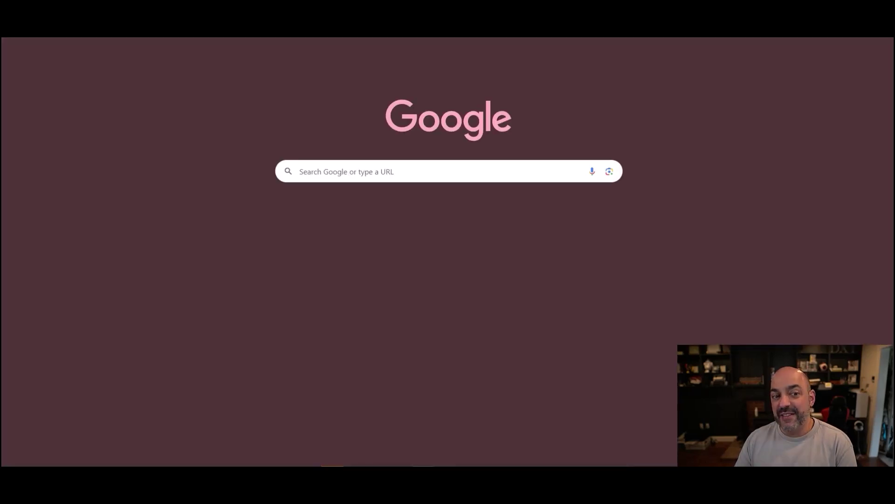
{"action": "key", "text": "ctrl+v"}
{"action": "key", "text": "Return"}
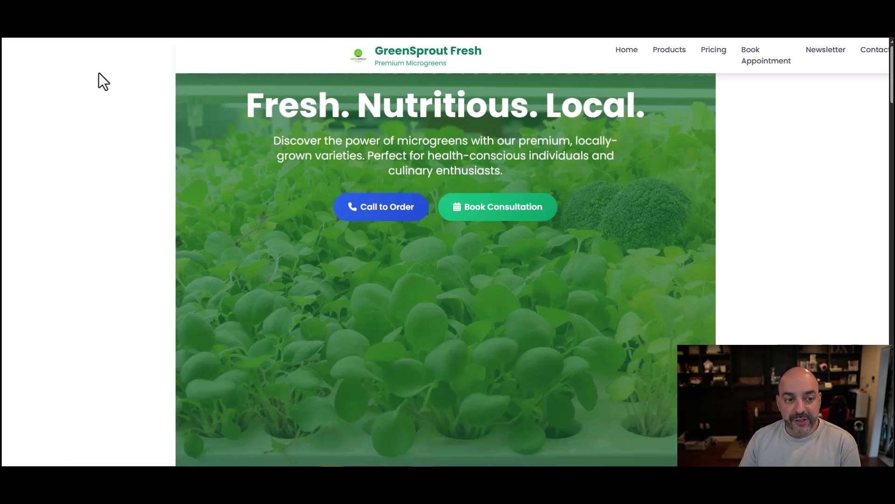
{"action": "scroll", "coordinate": [583, 189], "scroll_direction": "down", "scroll_amount": 20}
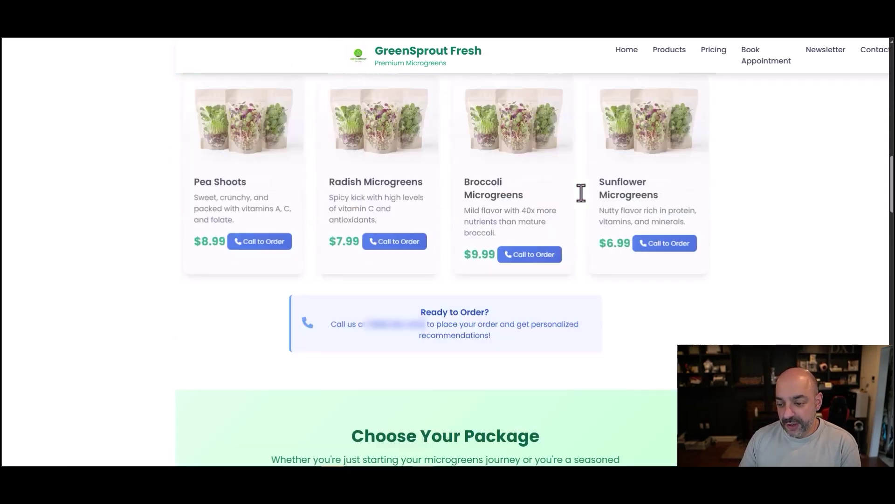
{"action": "scroll", "coordinate": [580, 192], "scroll_direction": "down", "scroll_amount": 10}
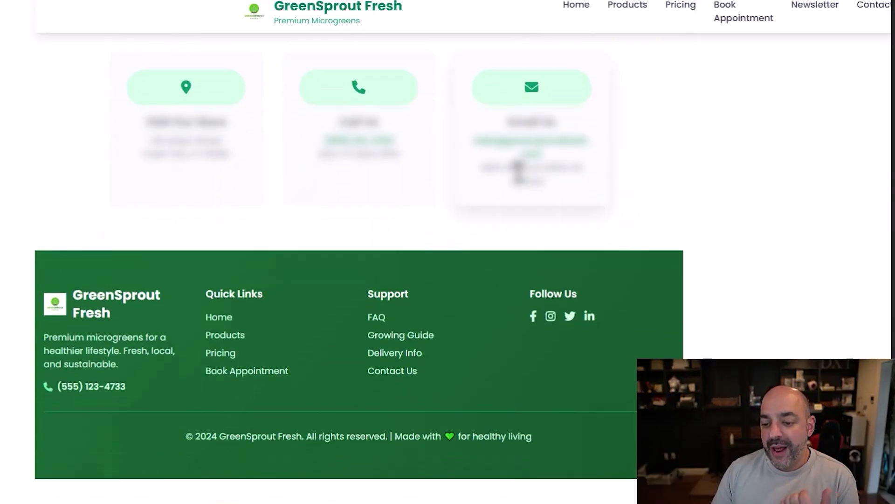